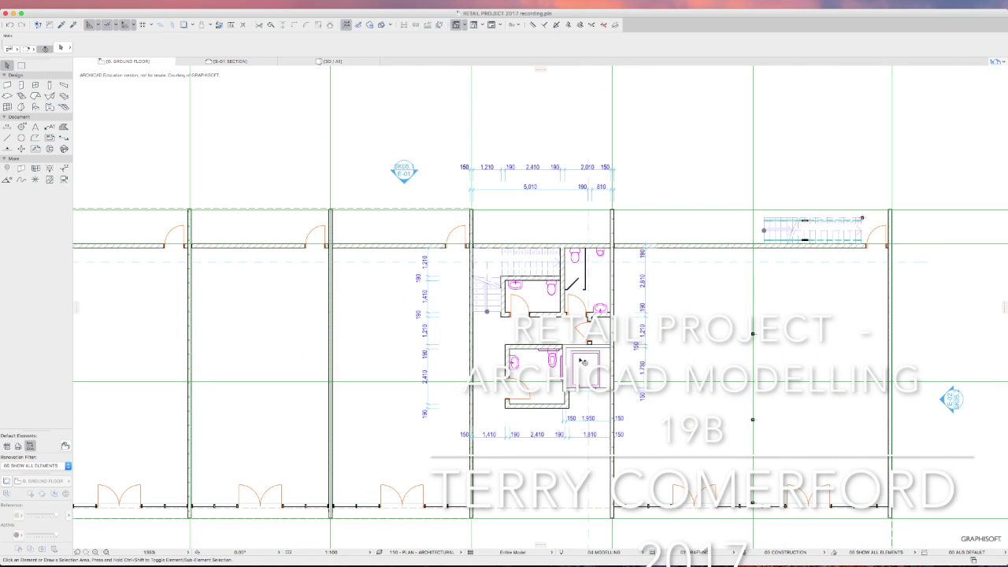
scroll(583, 362, "down", 3)
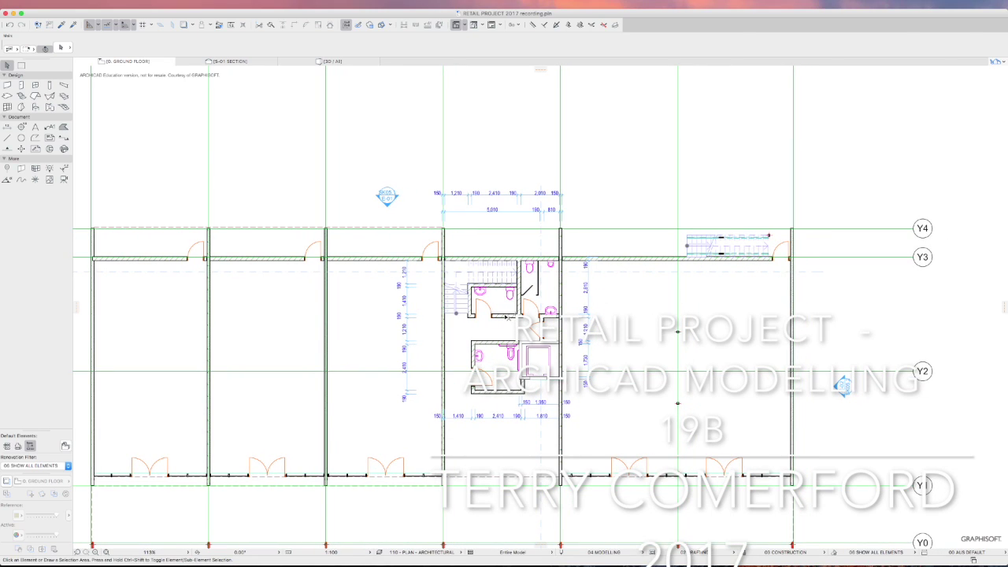
Select the horizontal interior wall to inspect it, then deselect it.
left_click(508, 317)
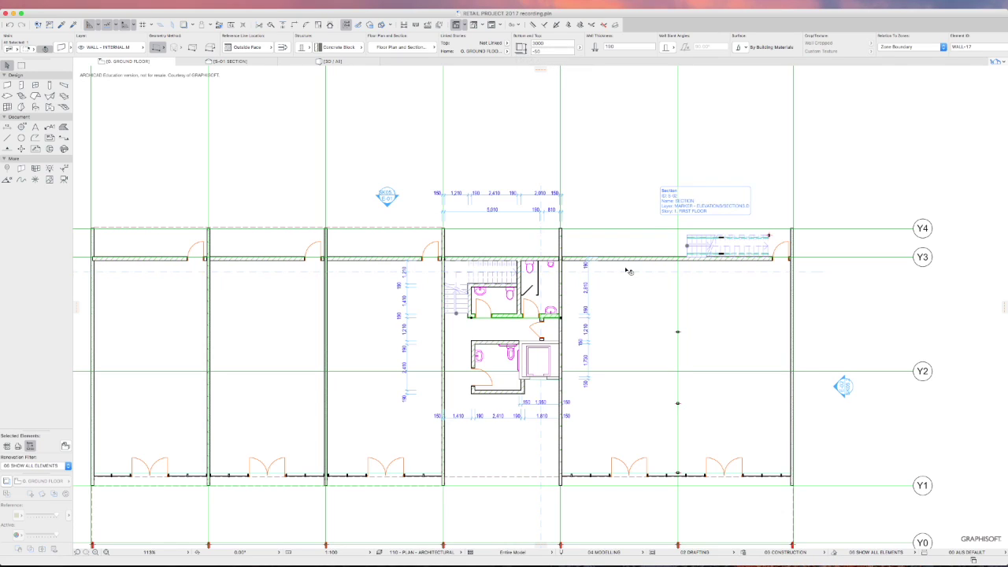
left_click(630, 266)
scroll(516, 315, "down", 2)
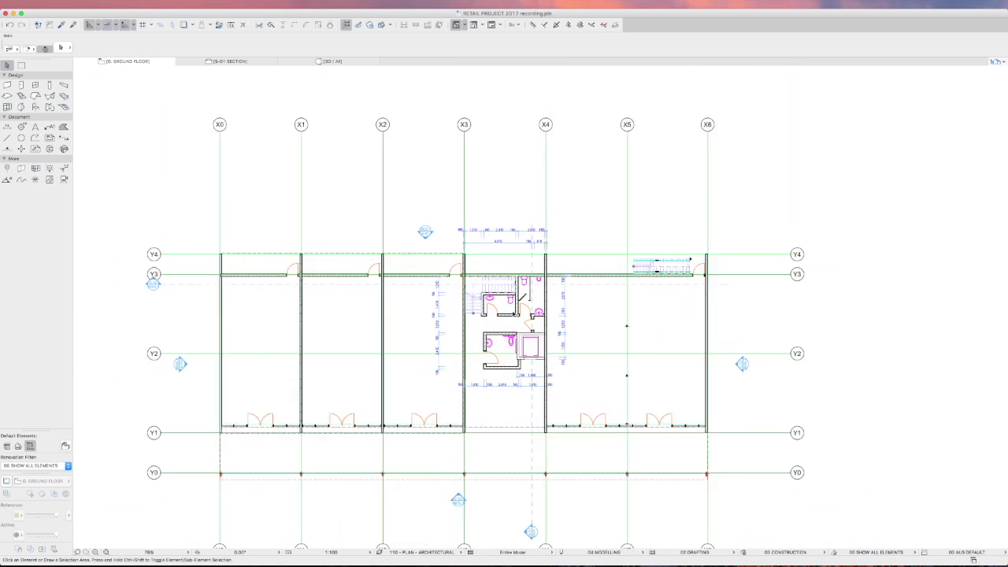
scroll(516, 314, "up", 5)
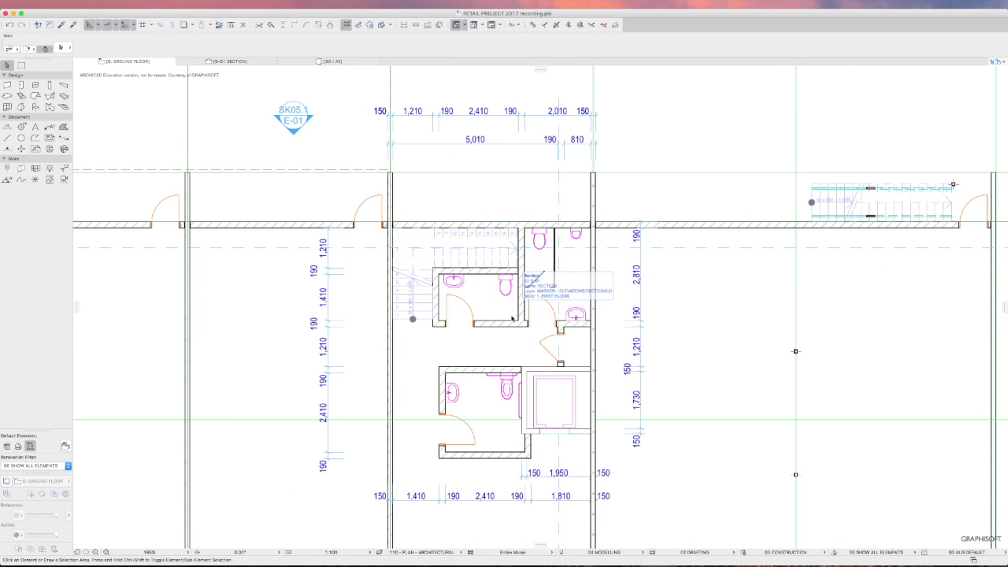
middle_click_drag(497, 339, 508, 335)
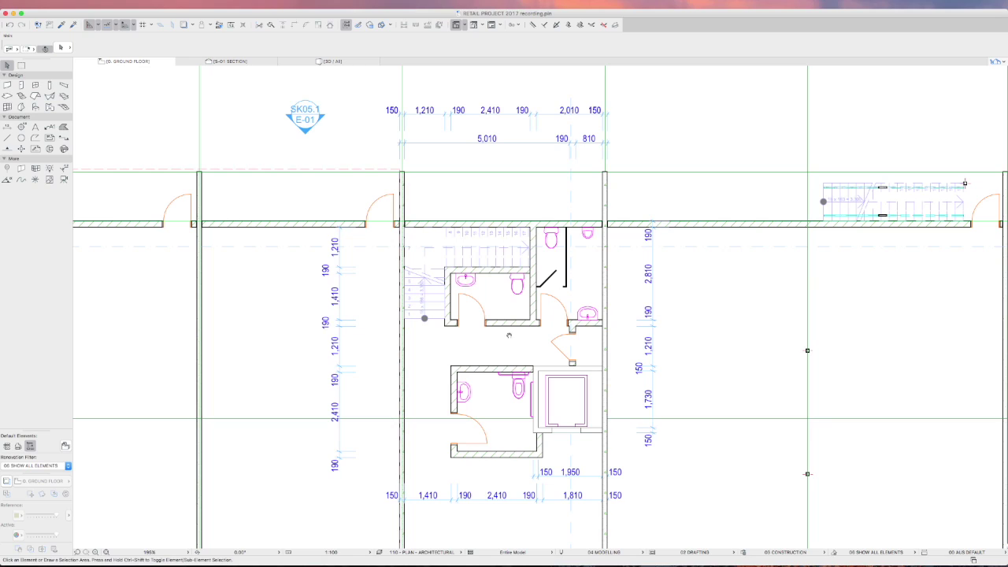
scroll(508, 335, "down", 1)
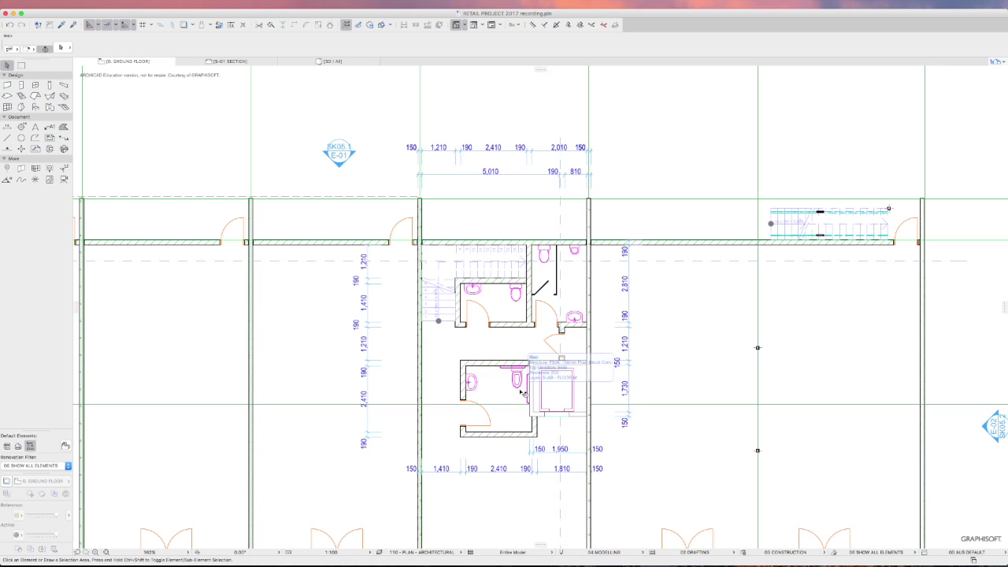
scroll(520, 392, "down", 3)
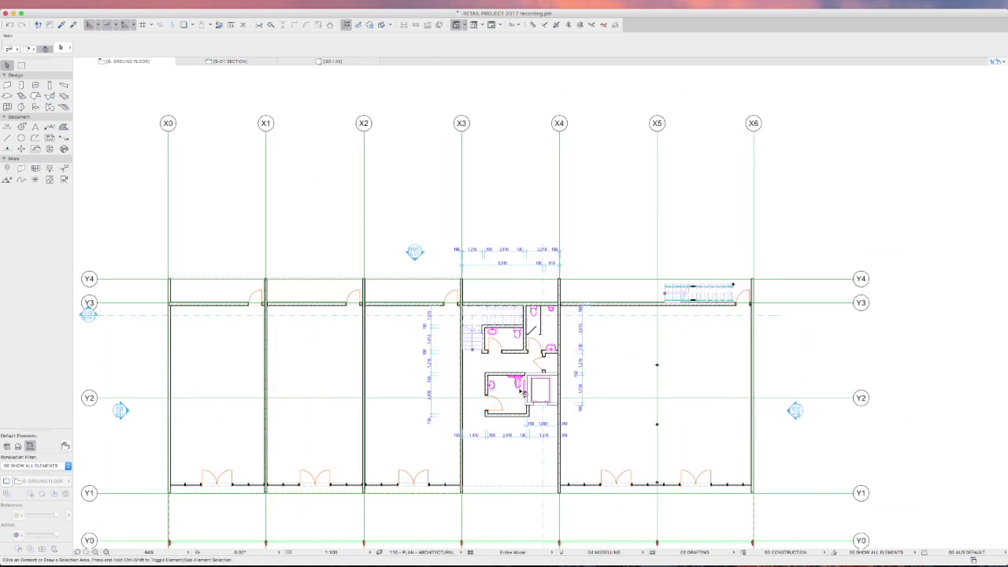
scroll(520, 386, "up", 6)
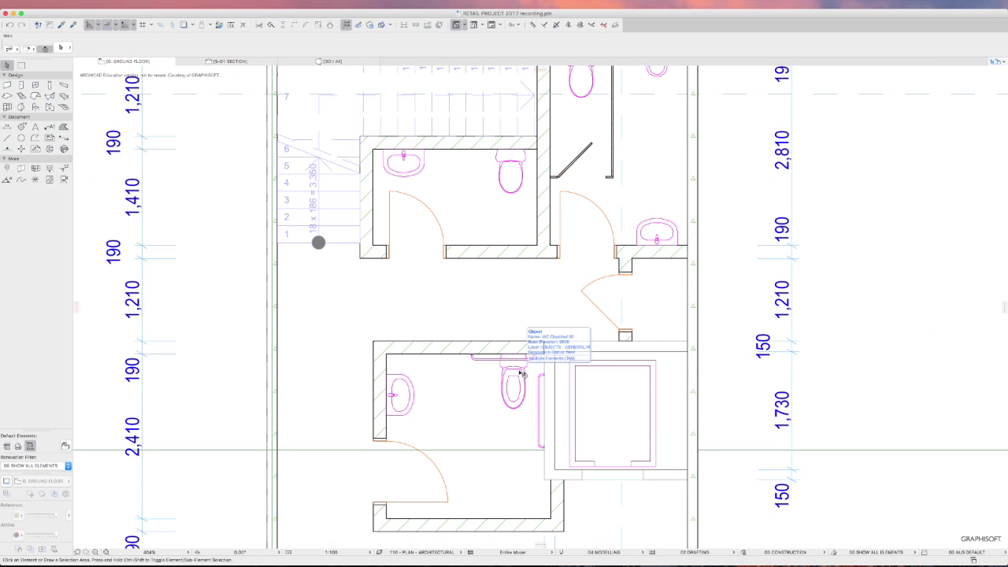
Inspect the toilets and the disabled WC's settings and stretch option, leaving them unchanged.
left_click(36, 106)
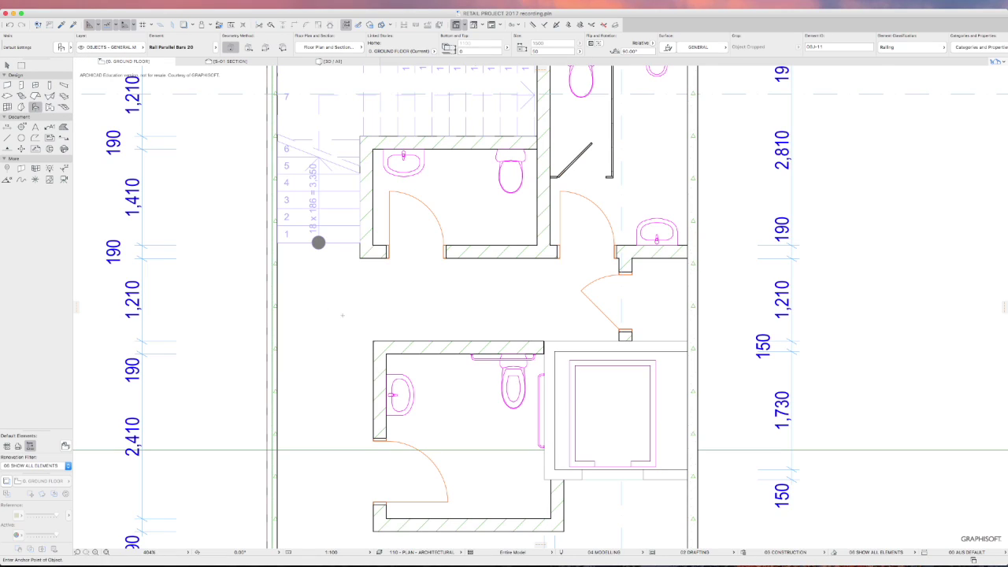
key("Escape")
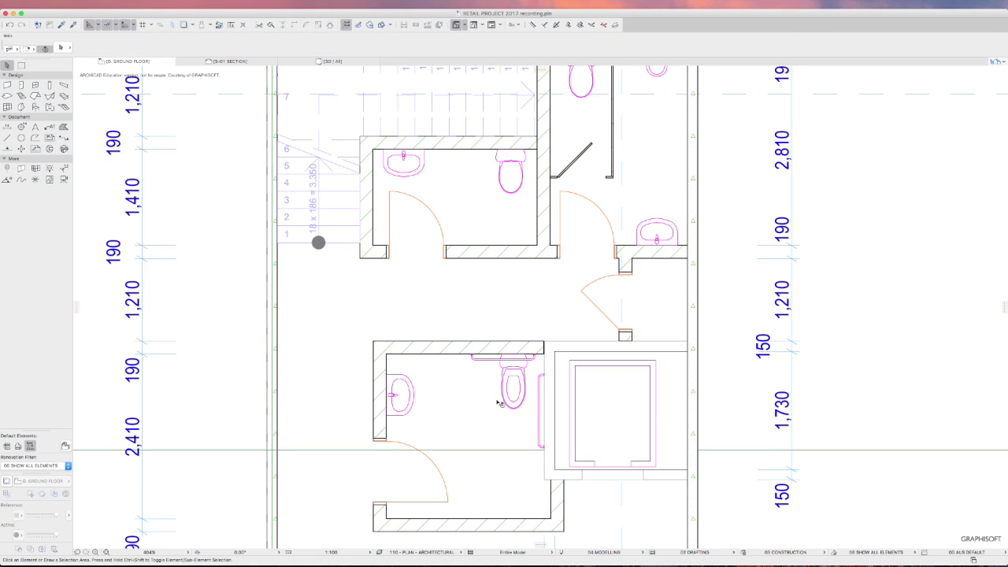
left_click(520, 192)
middle_click_drag(519, 313, 503, 239)
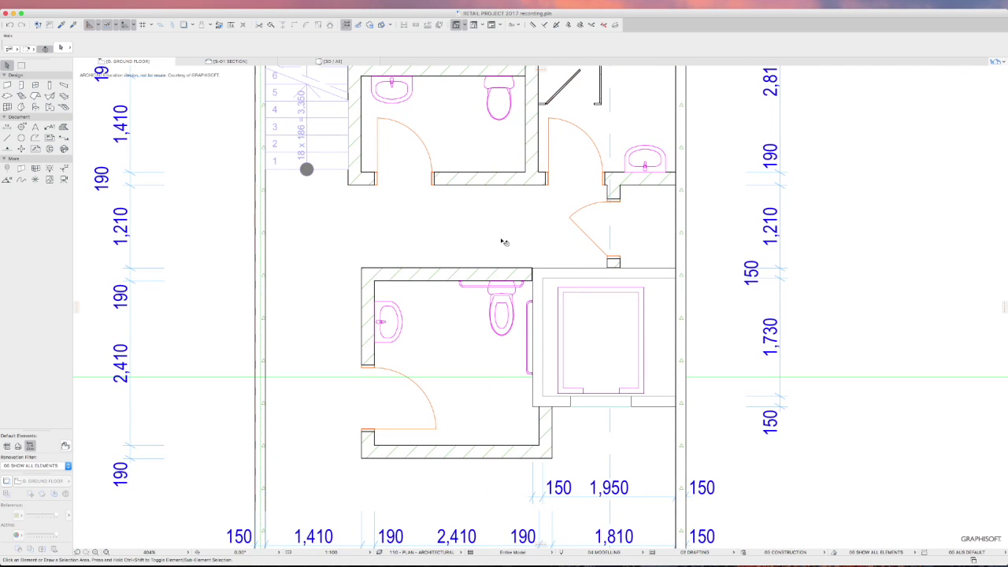
left_click(500, 309)
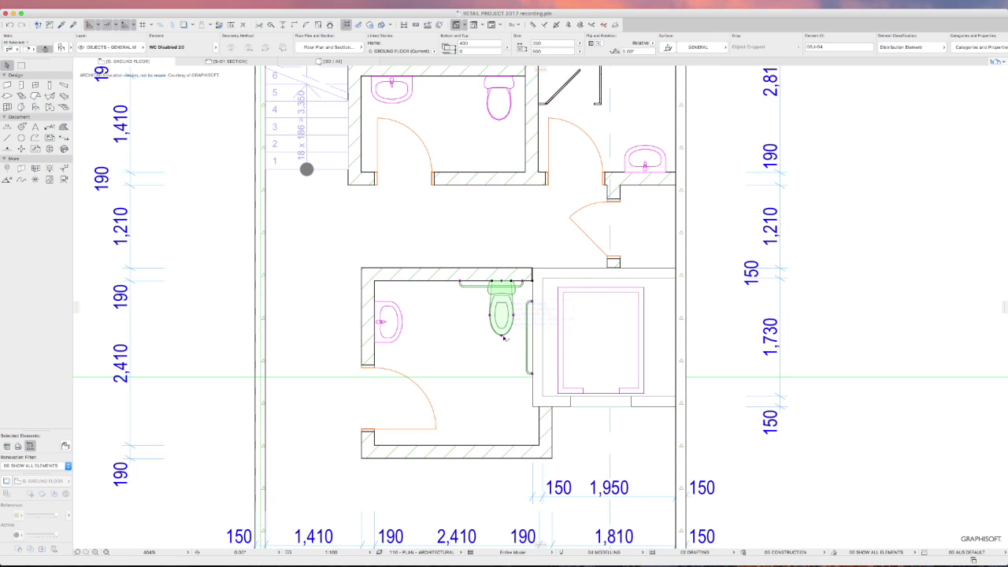
left_click(61, 48)
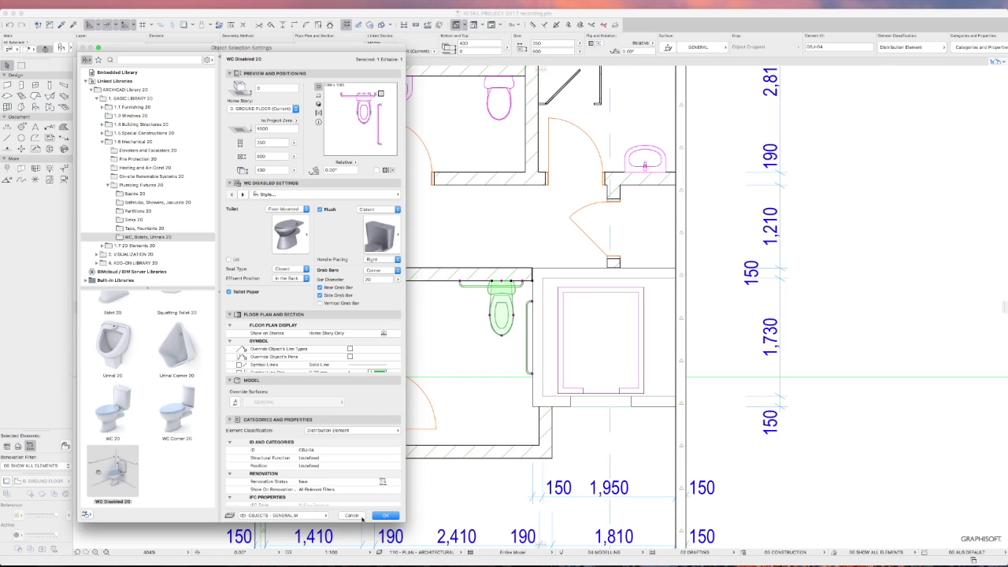
left_click(353, 516)
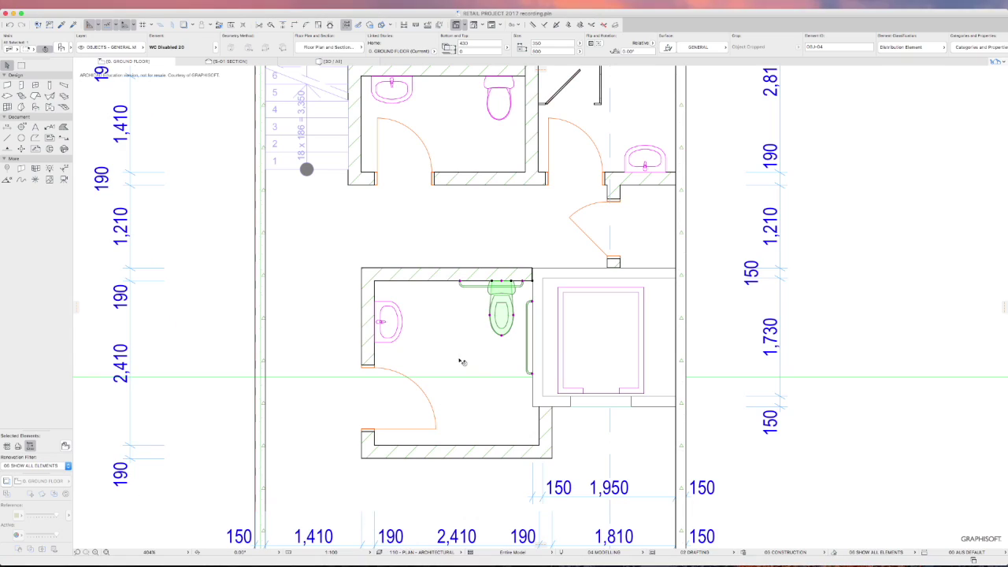
left_click(502, 336)
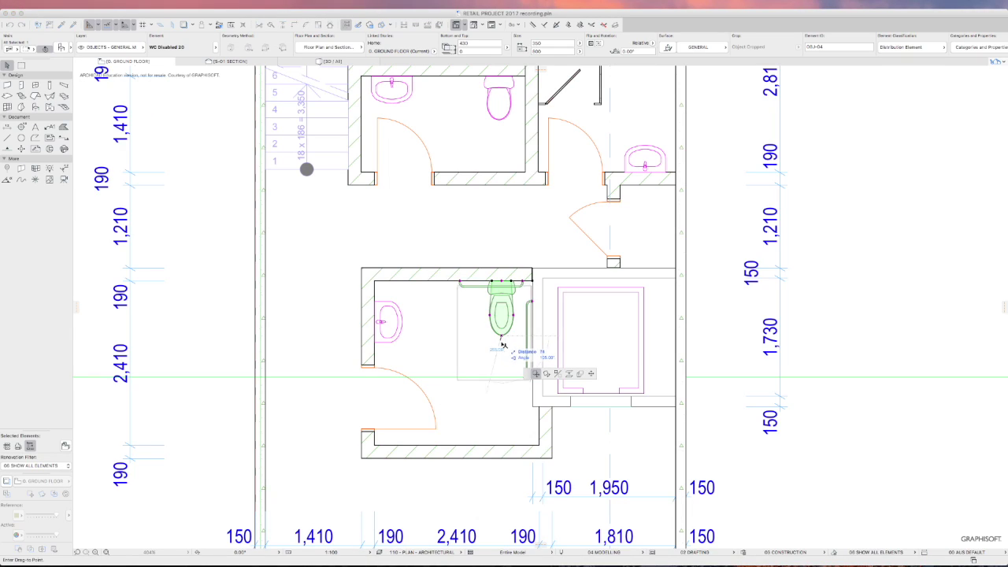
left_click(592, 375)
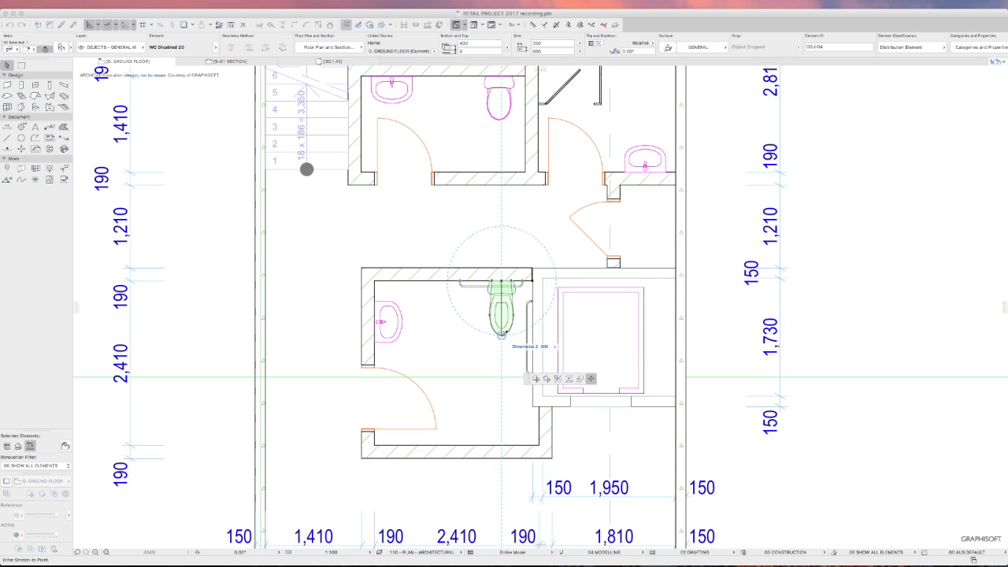
key("Escape")
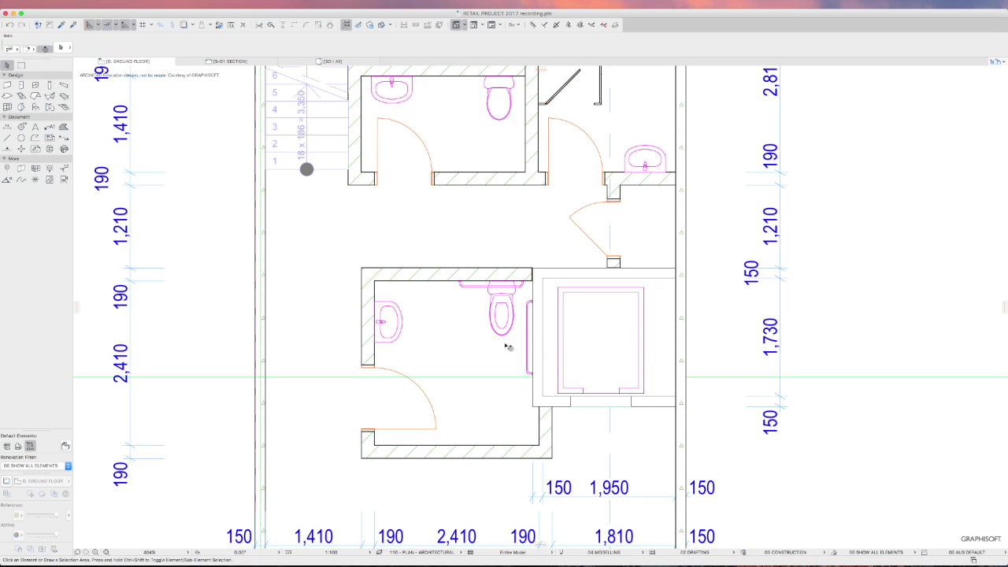
left_click(503, 336)
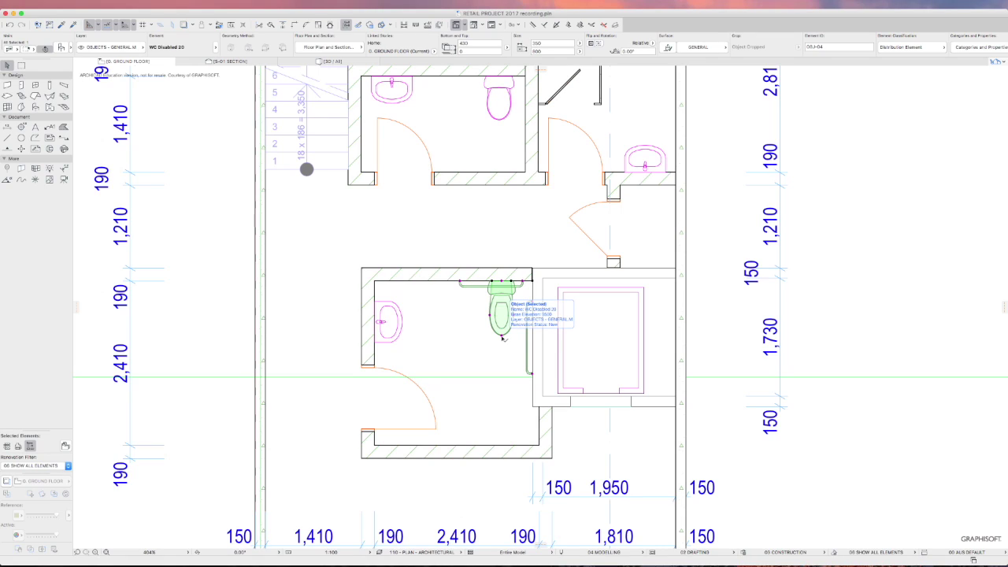
left_click(488, 361)
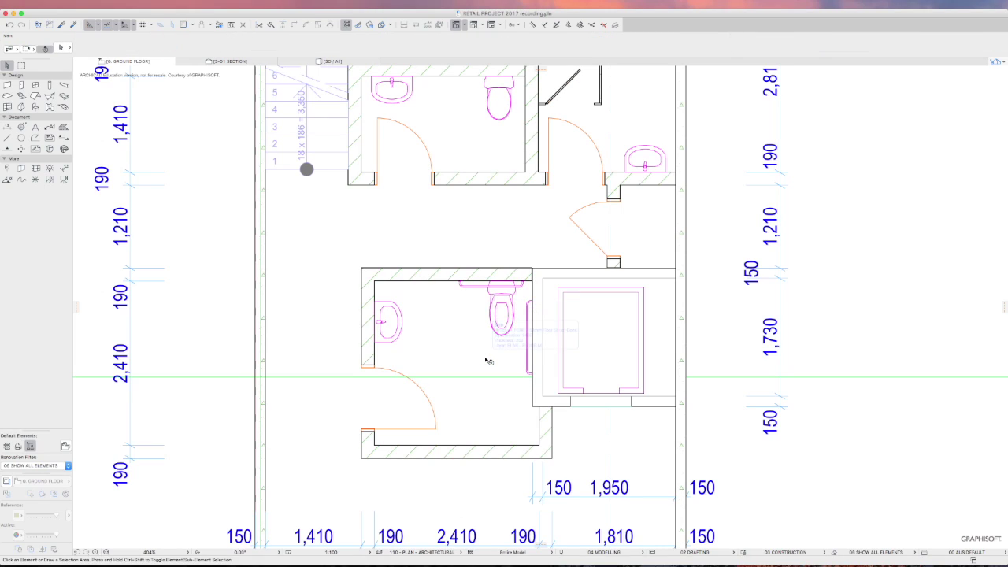
Check the ground floor slab and the disabled WC room door, then bring up Model View Options.
scroll(468, 315, "down", 3)
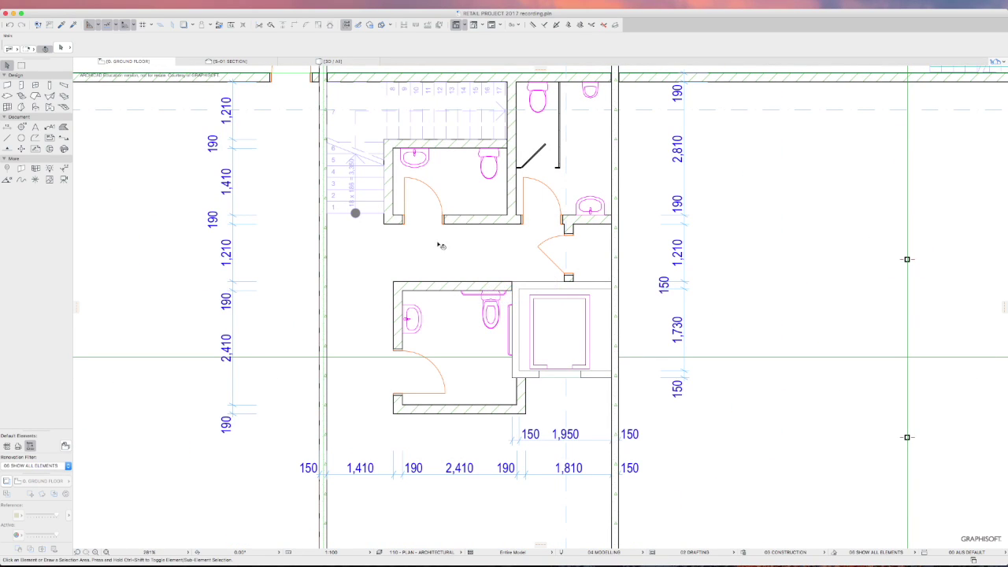
left_click(431, 364)
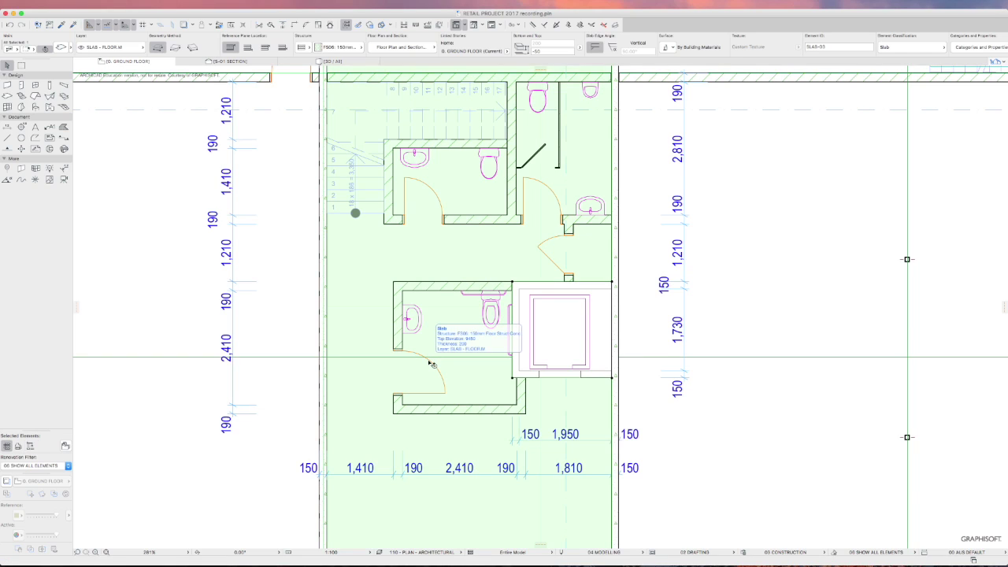
key("Escape")
scroll(401, 350, "down", 5)
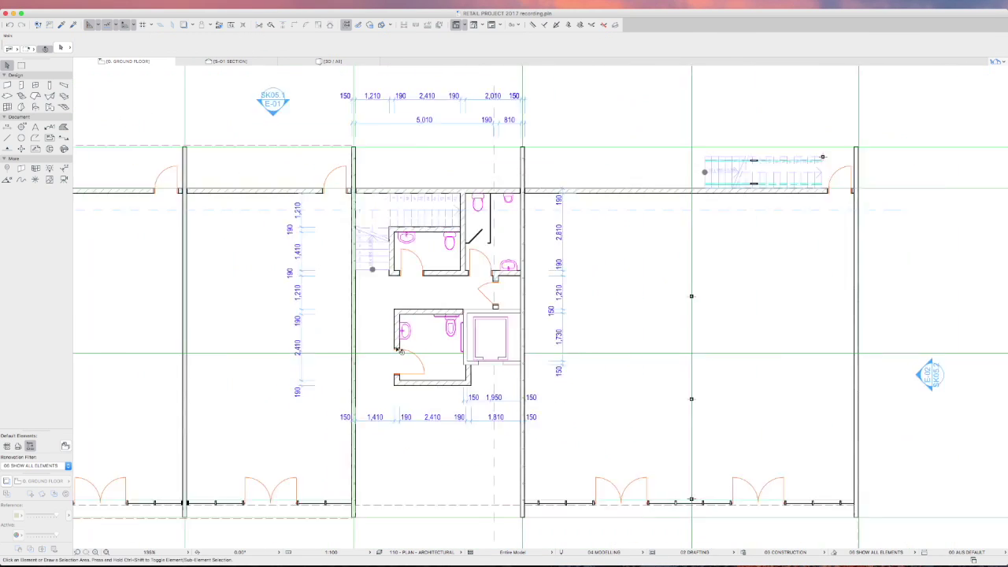
scroll(402, 349, "up", 4)
scroll(401, 349, "up", 5)
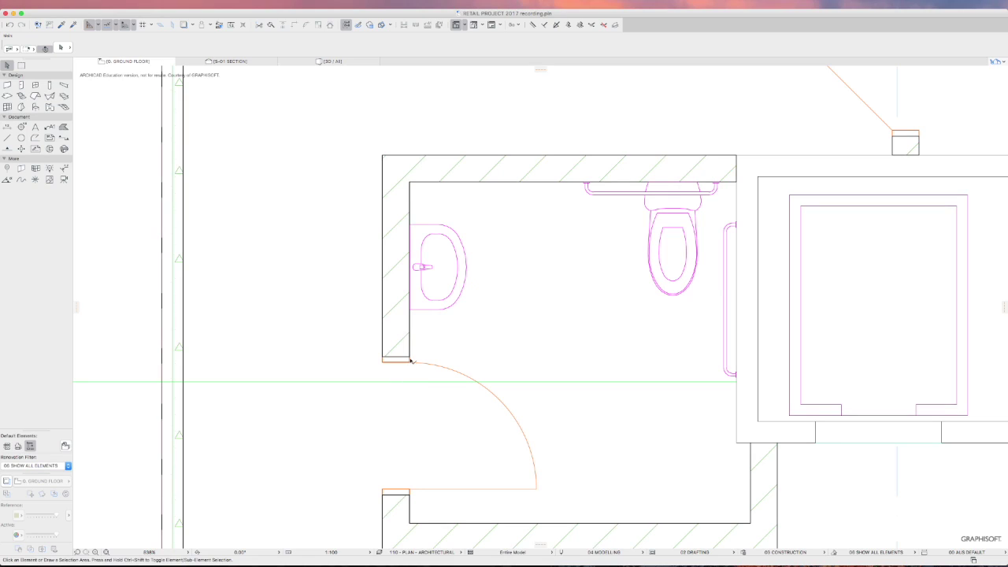
left_click(410, 359)
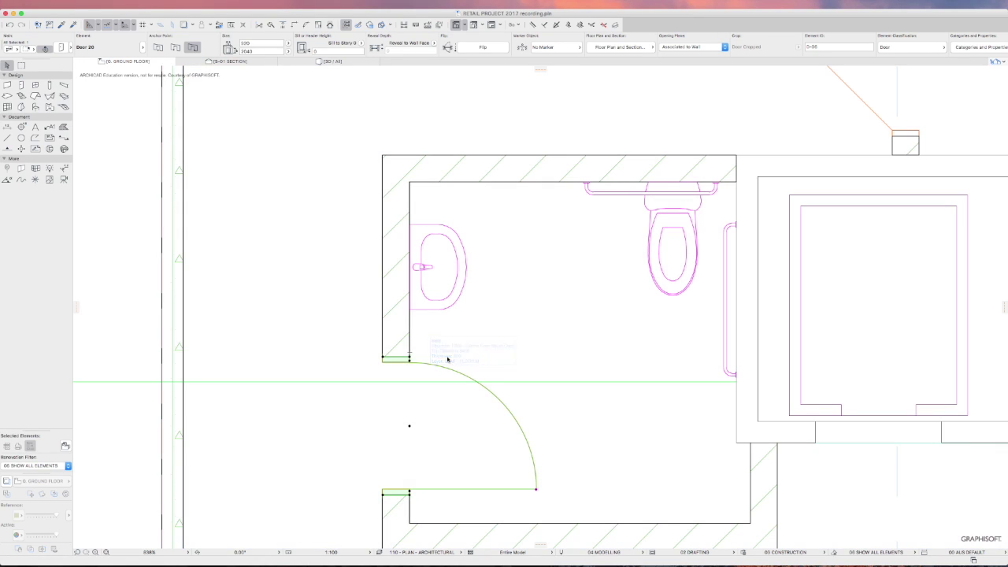
key("Escape")
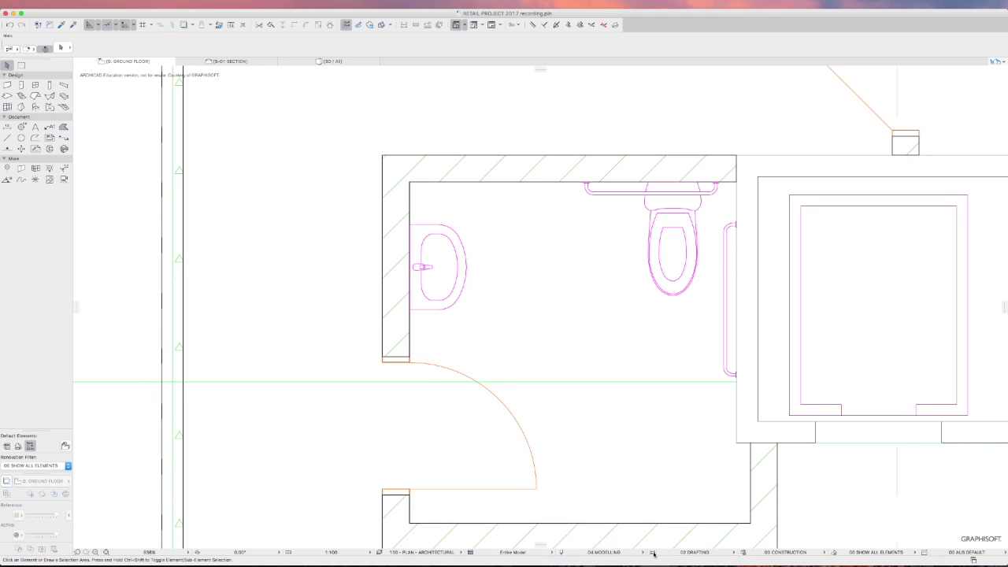
left_click(652, 553)
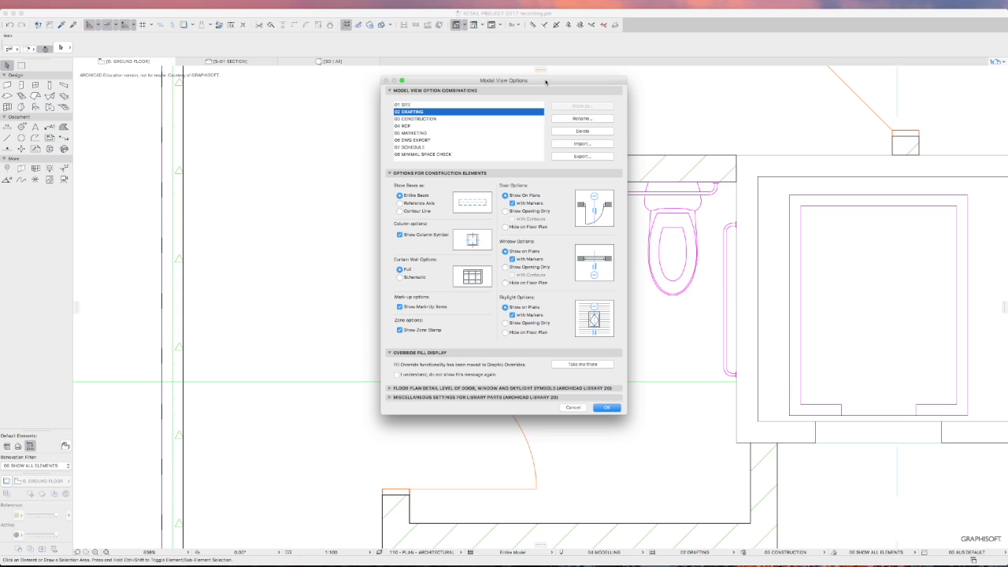
Set the door symbol under Floor Plan Detail Level to Detailed 2 and apply it.
left_click_drag(545, 81, 643, 92)
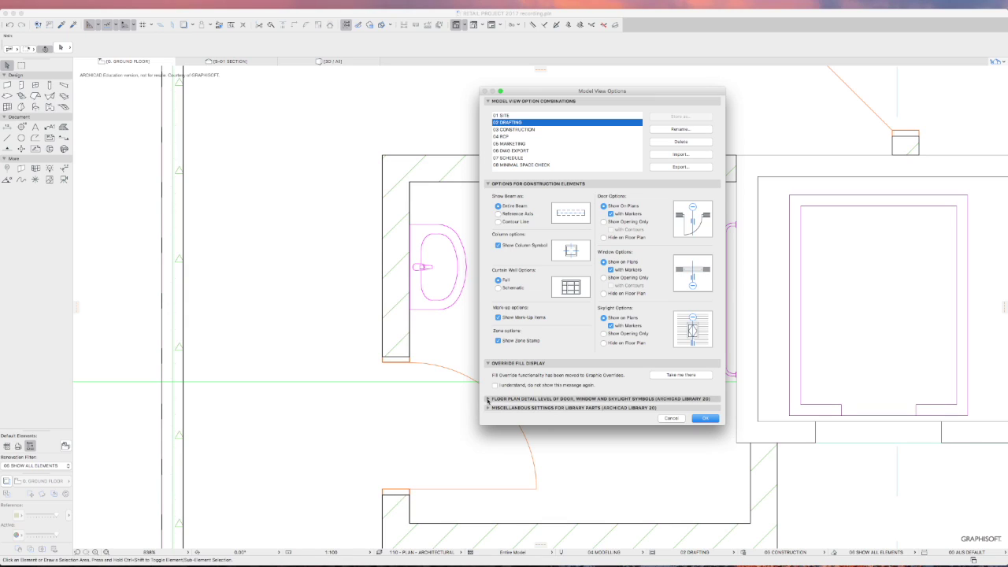
left_click(486, 399)
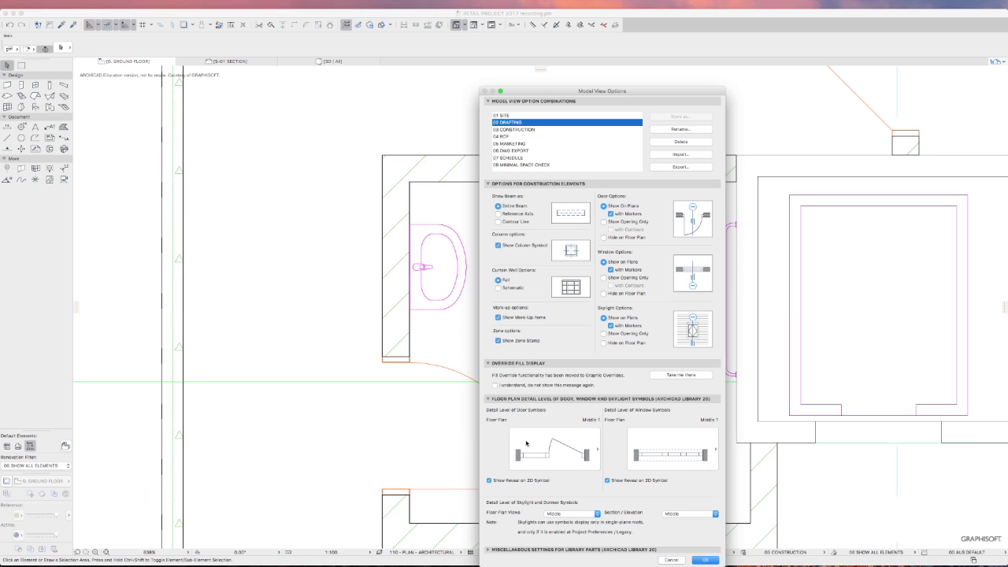
left_click(557, 447)
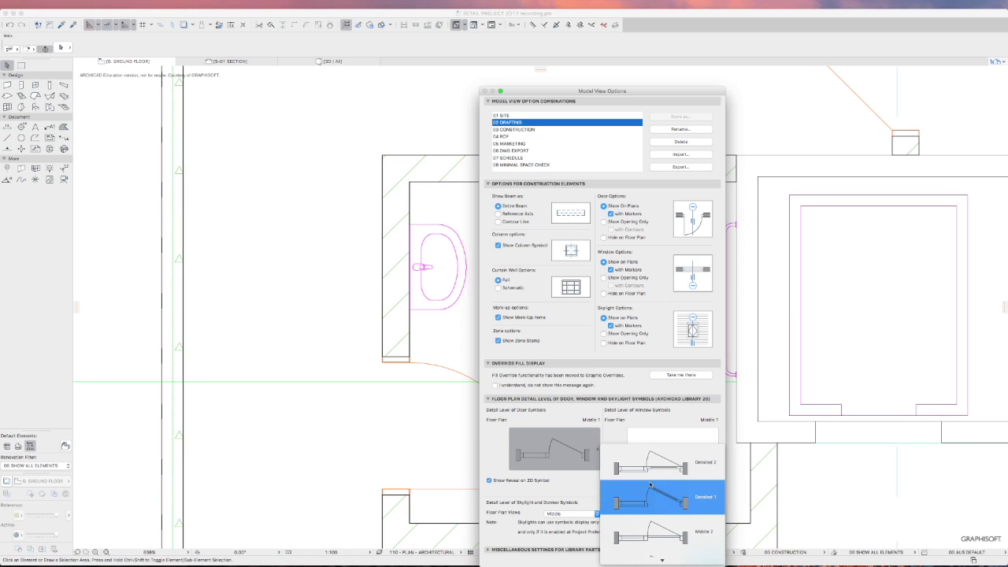
left_click(703, 466)
left_click(704, 561)
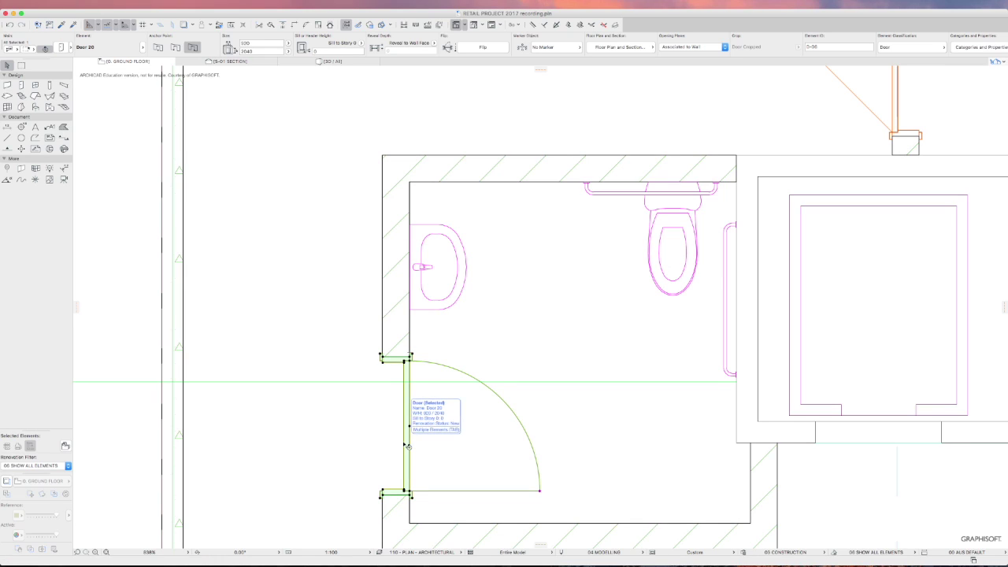
Enter 90° as the WC door's 3D Opening Angle on the Opening Type and Angle page.
left_click(61, 49)
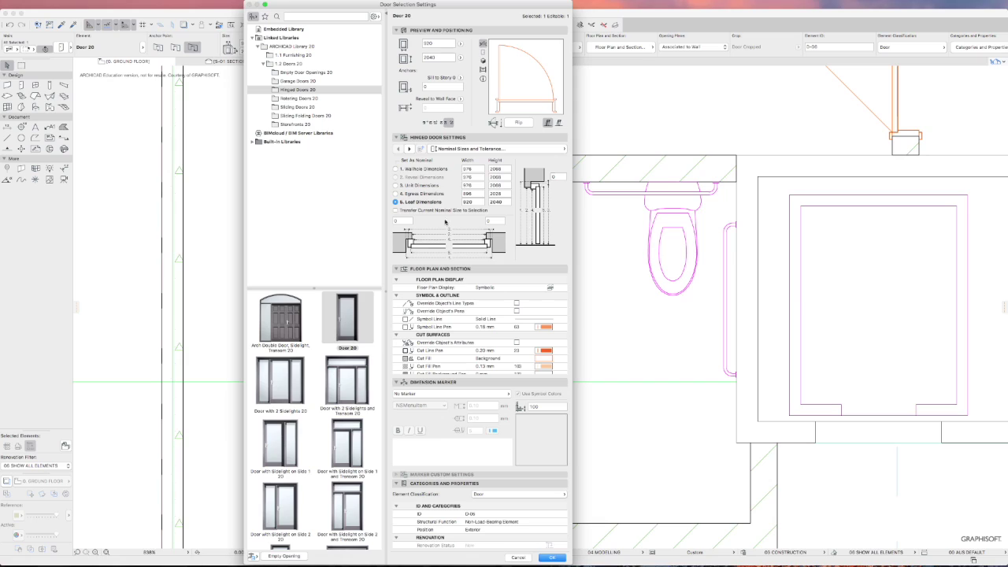
left_click(449, 149)
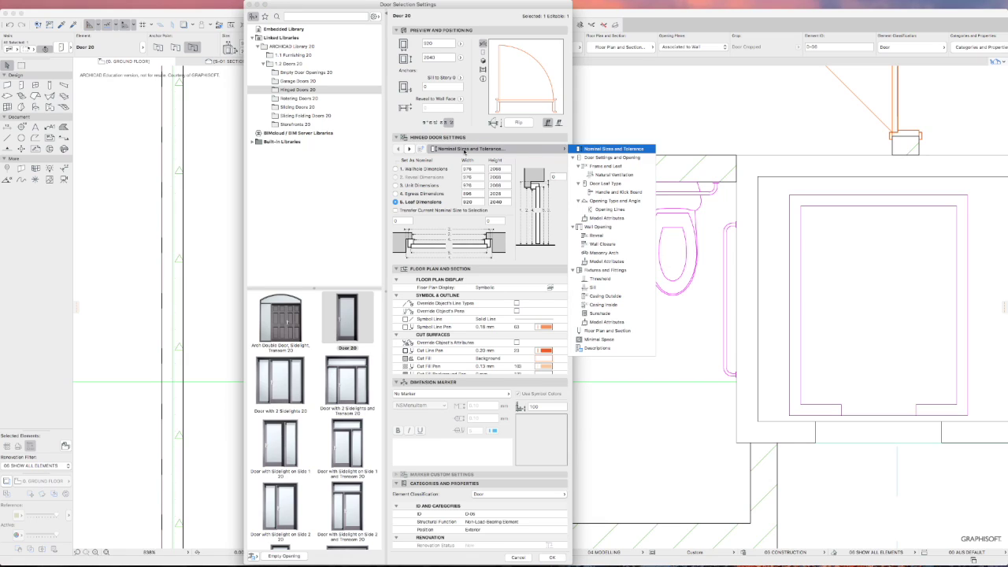
left_click(622, 201)
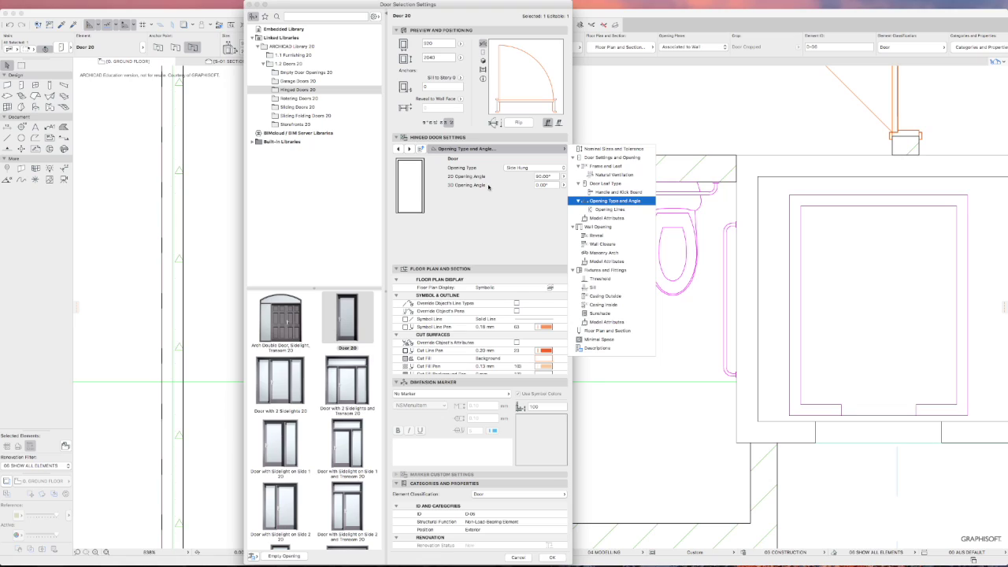
left_click(469, 185)
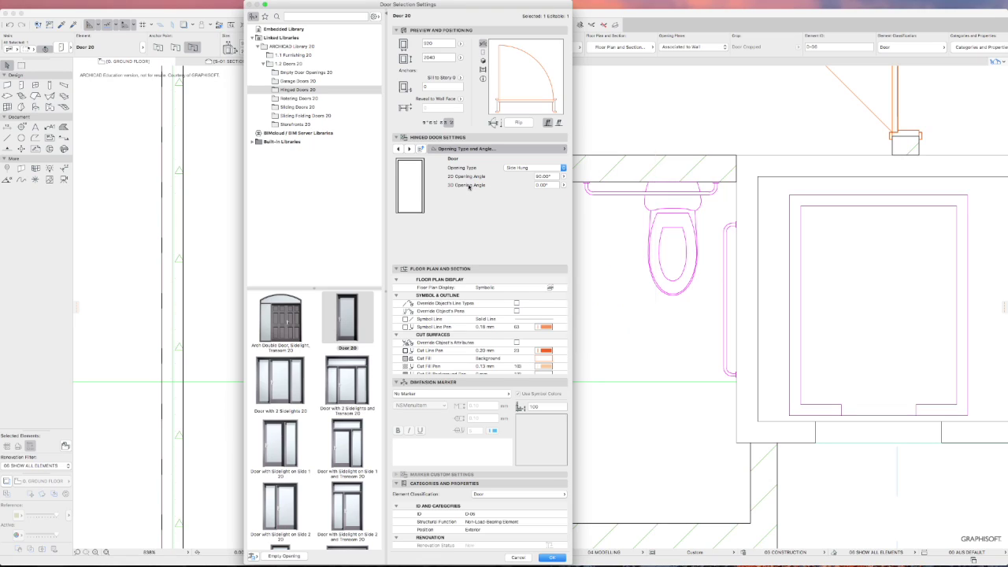
left_click(545, 185)
left_click_drag(553, 185, 500, 183)
type("90")
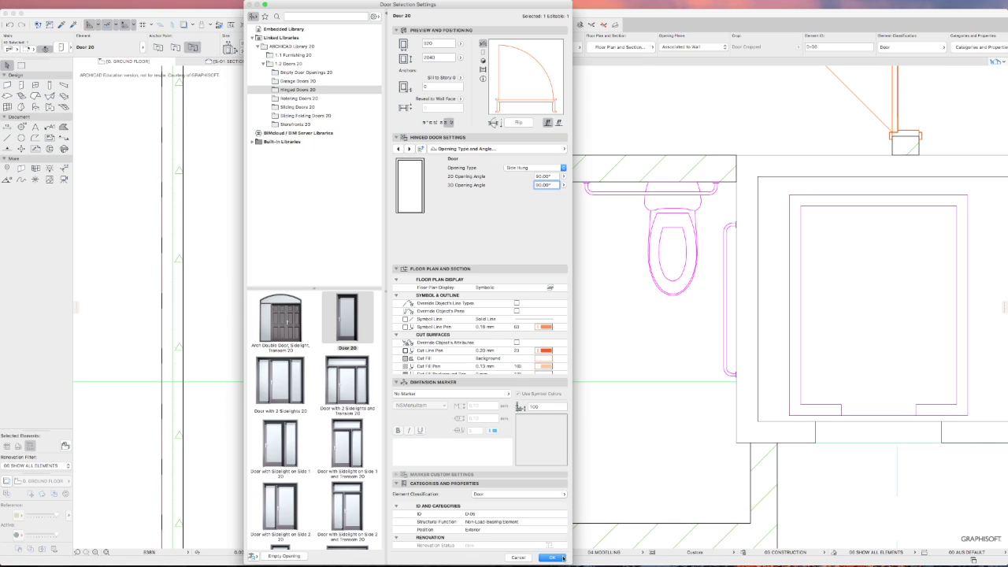
left_click(553, 557)
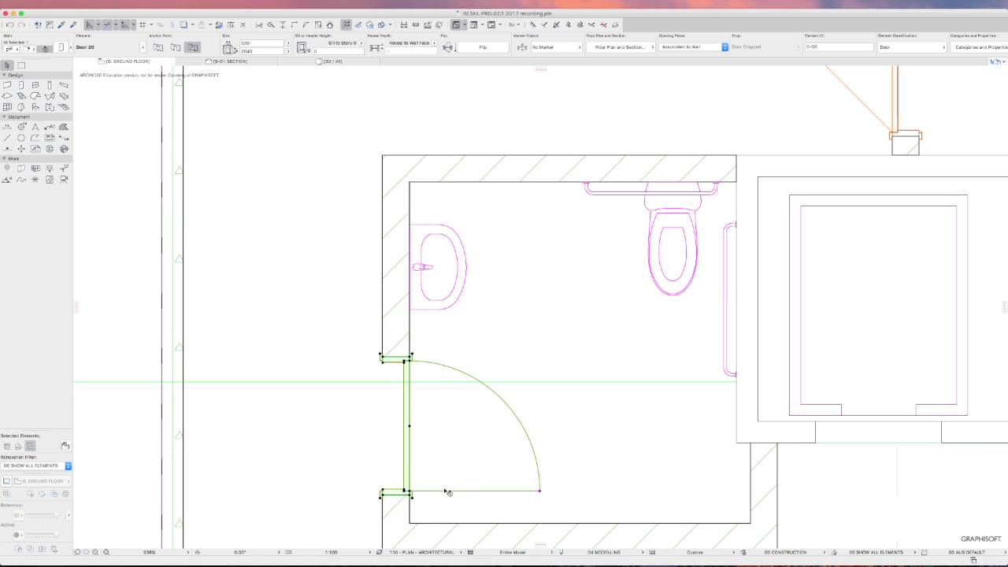
Deselect the door and zoom in on the WC door's swing.
left_click(426, 490)
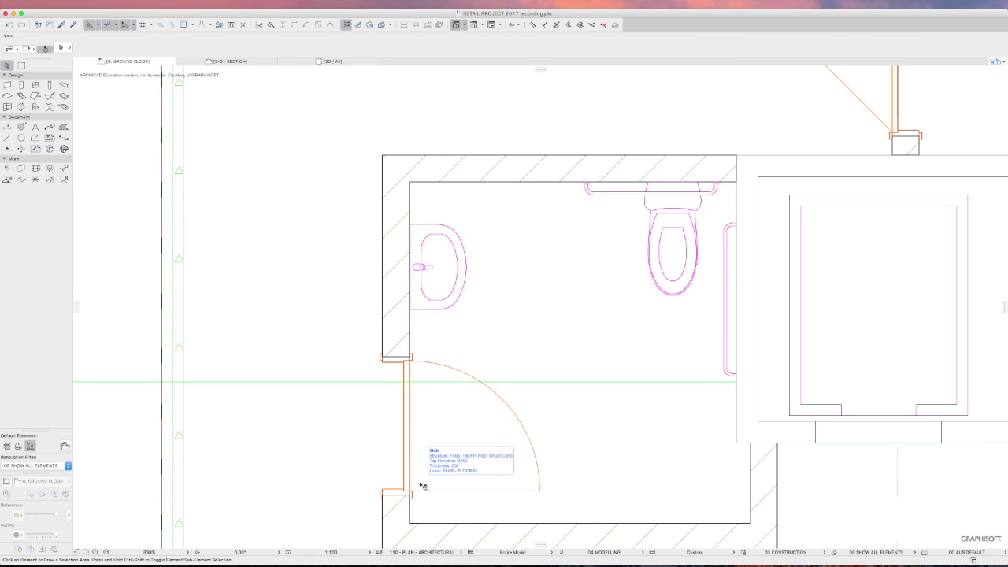
scroll(421, 480, "down", 3)
scroll(432, 468, "up", 5)
middle_click_drag(433, 468, 540, 422)
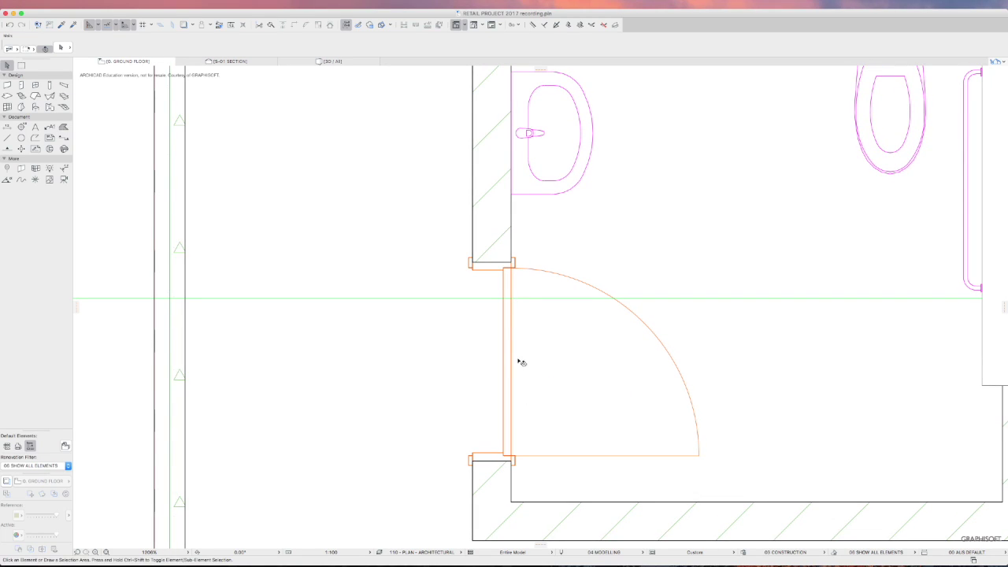
Measure from the door's top corner and drag horizontal guide lines to the swing's end.
mouse_move(473, 318)
left_click(231, 24)
scroll(510, 274, "down", 5)
scroll(512, 275, "up", 5)
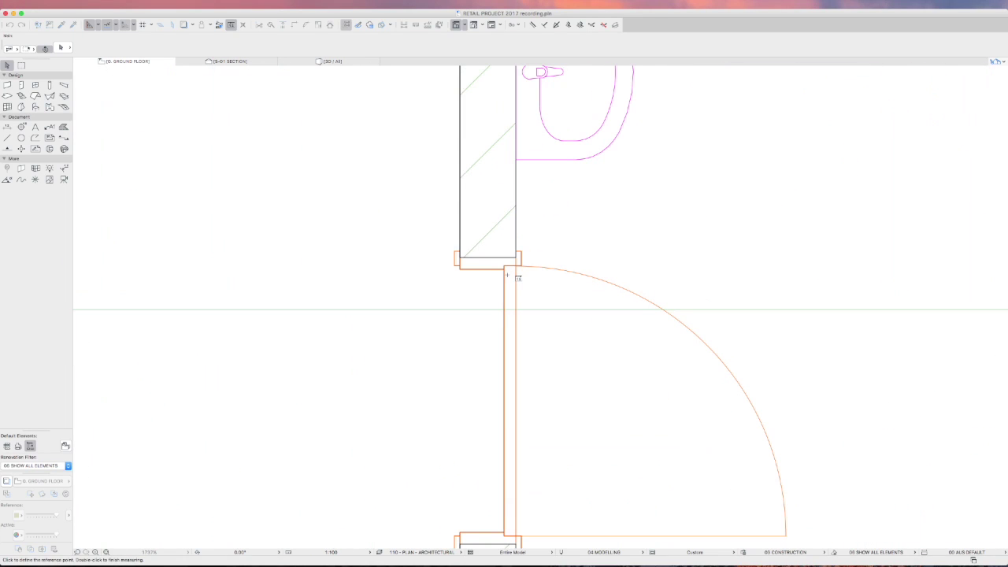
middle_click_drag(518, 276, 558, 221)
scroll(559, 218, "up", 1)
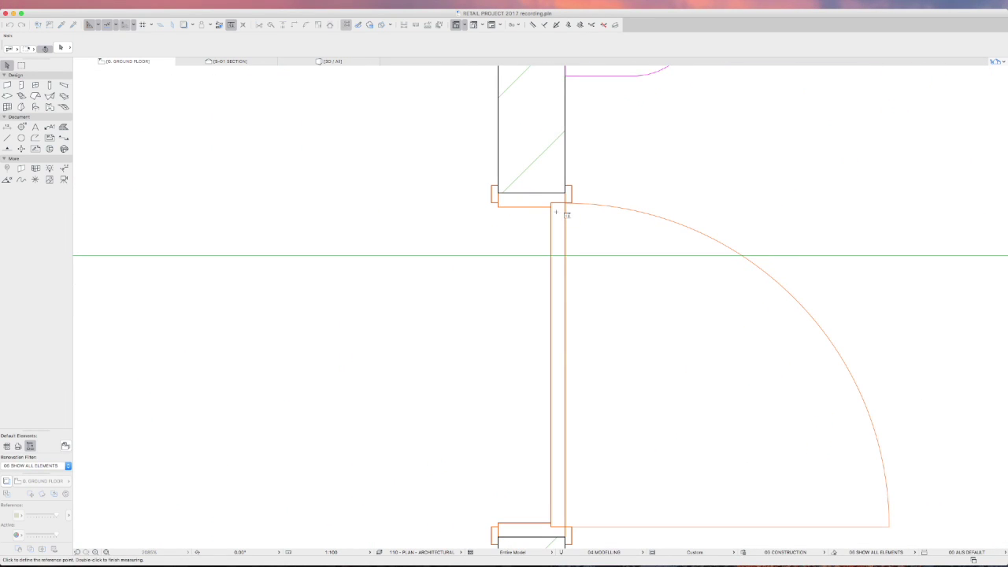
left_click(551, 206)
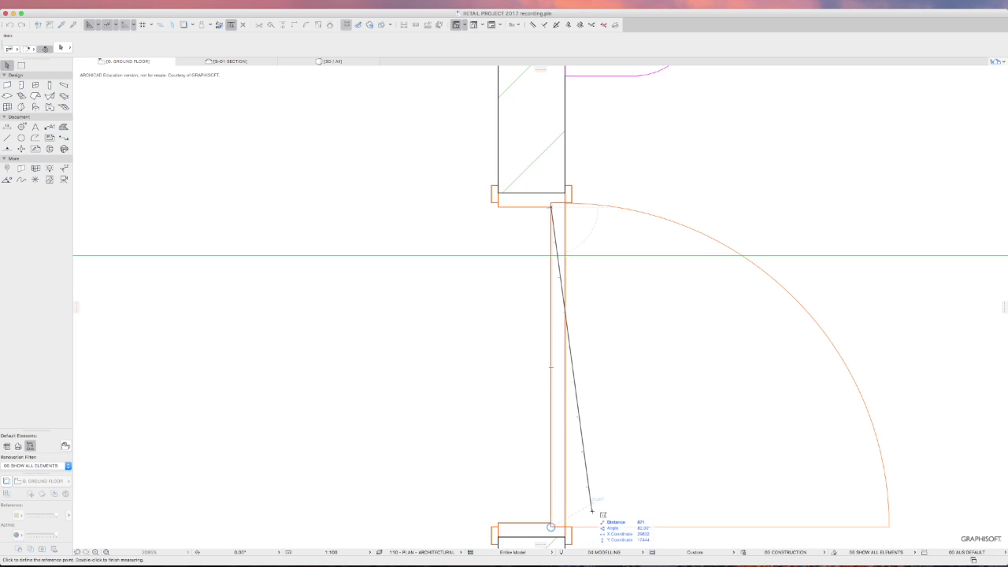
double_click(594, 513)
left_click_drag(540, 543, 566, 528)
scroll(567, 529, "down", 1)
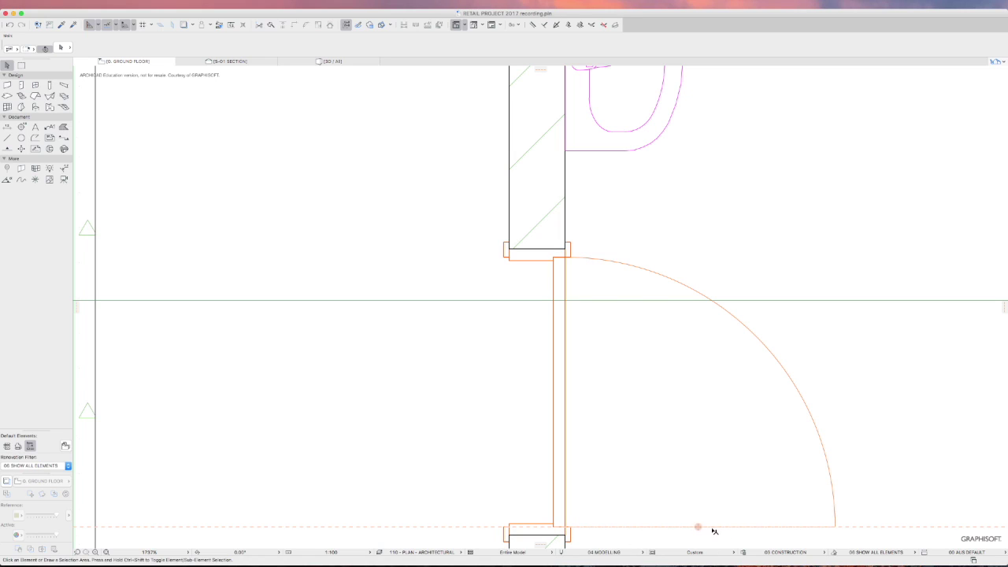
mouse_move(696, 528)
left_mouse_down()
mouse_move(700, 479)
mouse_move(699, 515)
left_mouse_up()
Measure the WC door's opening from its top corner down to the guide line, then select the door.
left_click(231, 24)
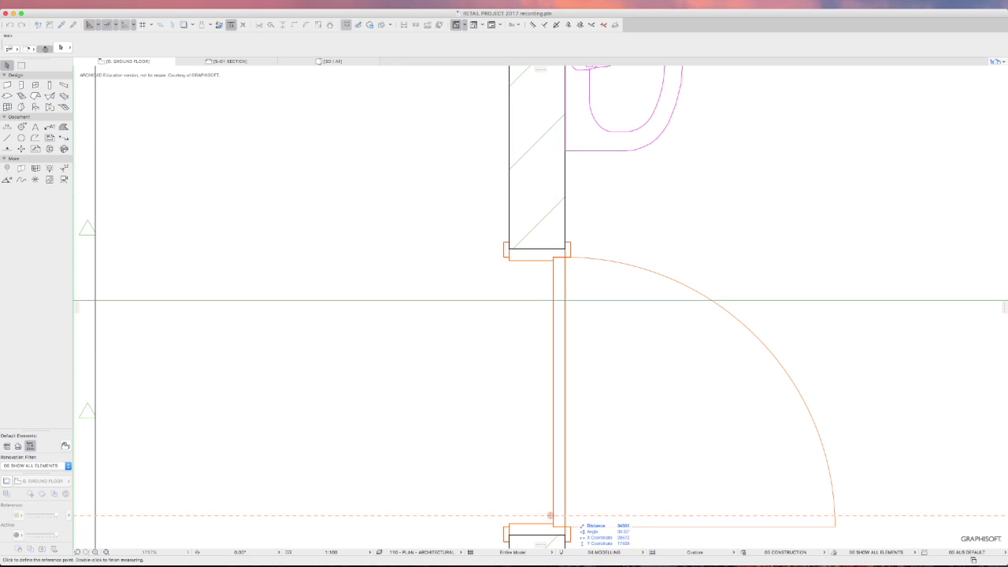
left_click(549, 515)
key("Escape")
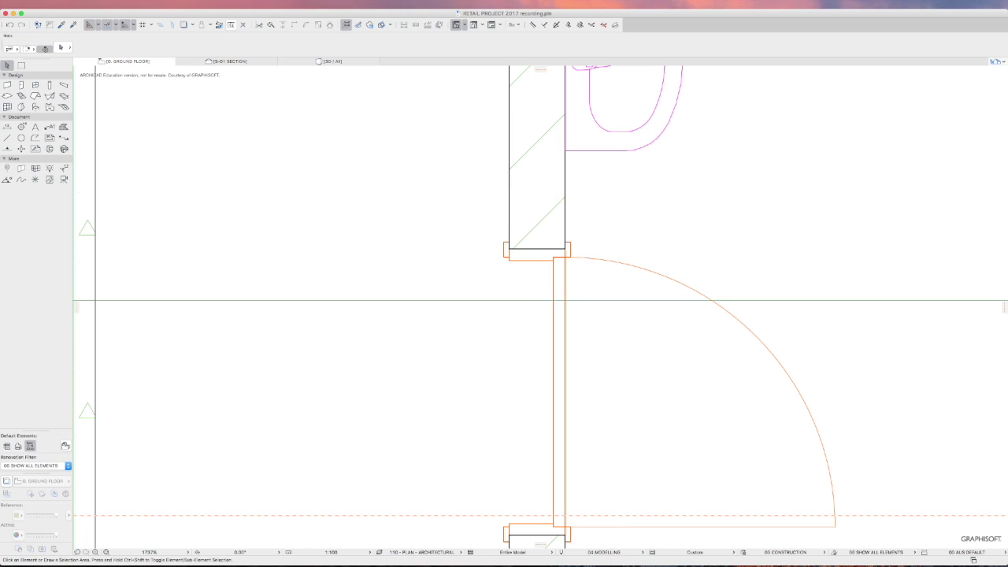
left_click(231, 24)
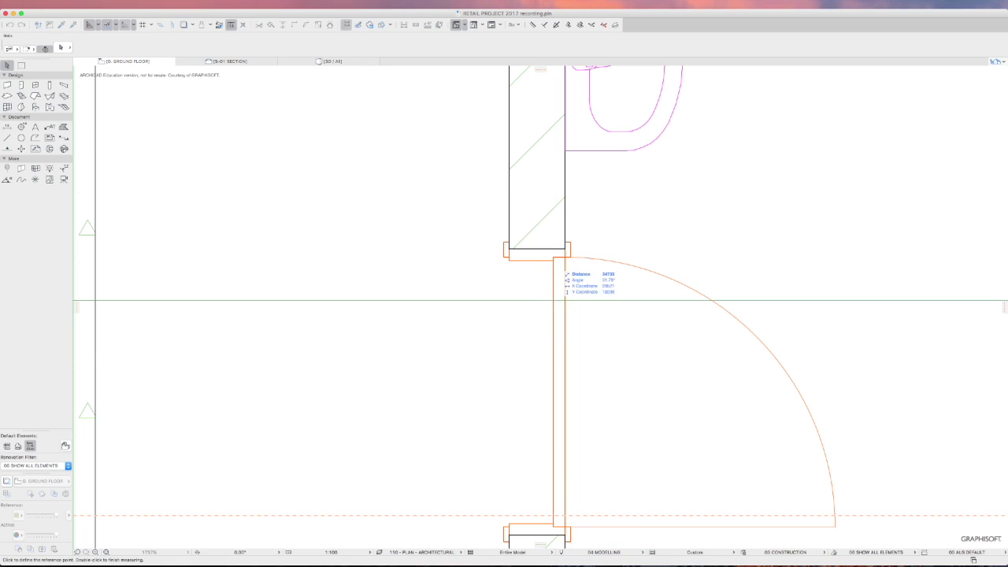
left_click(553, 259)
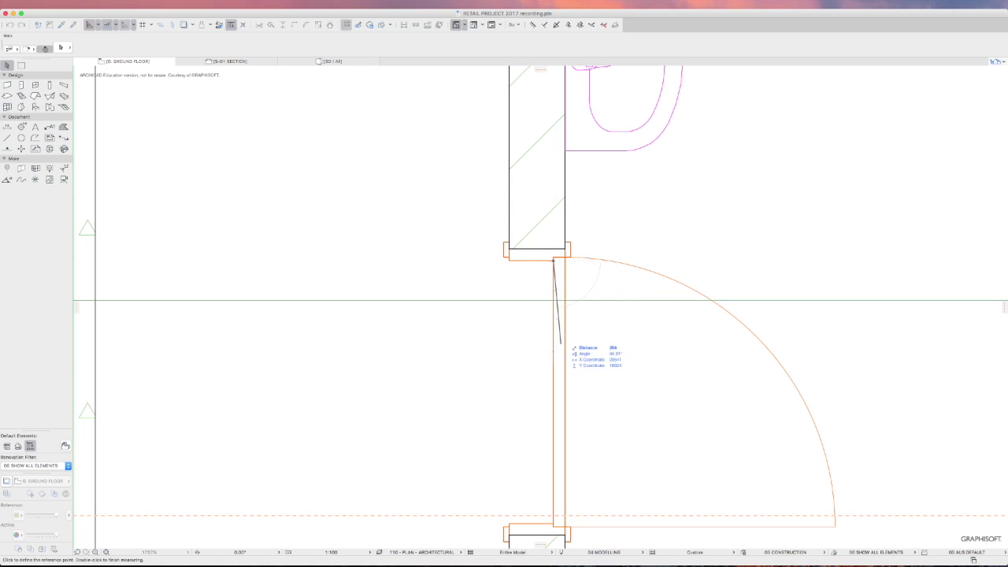
double_click(553, 514)
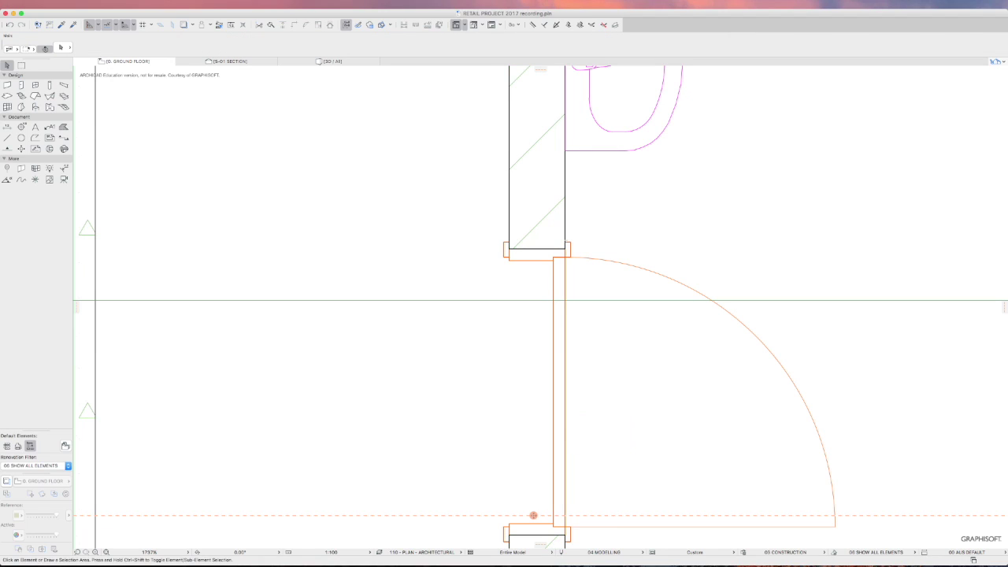
left_click(533, 515)
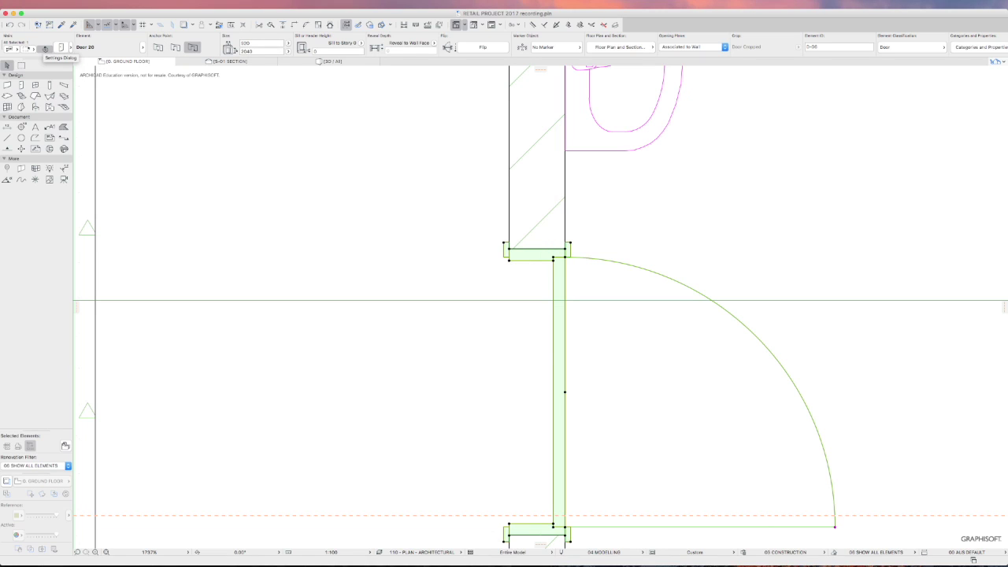
Review the WC door's Nominal Sizes and Tolerance page, showing the 920 × 2040 leaf, and close settings.
left_click(44, 48)
left_click_drag(315, 4, 180, 4)
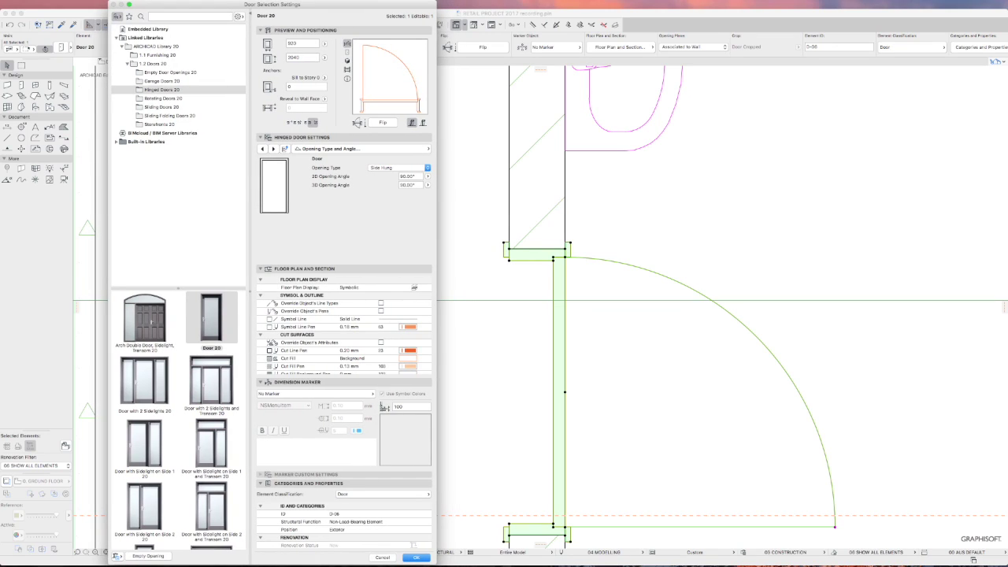
left_click(354, 149)
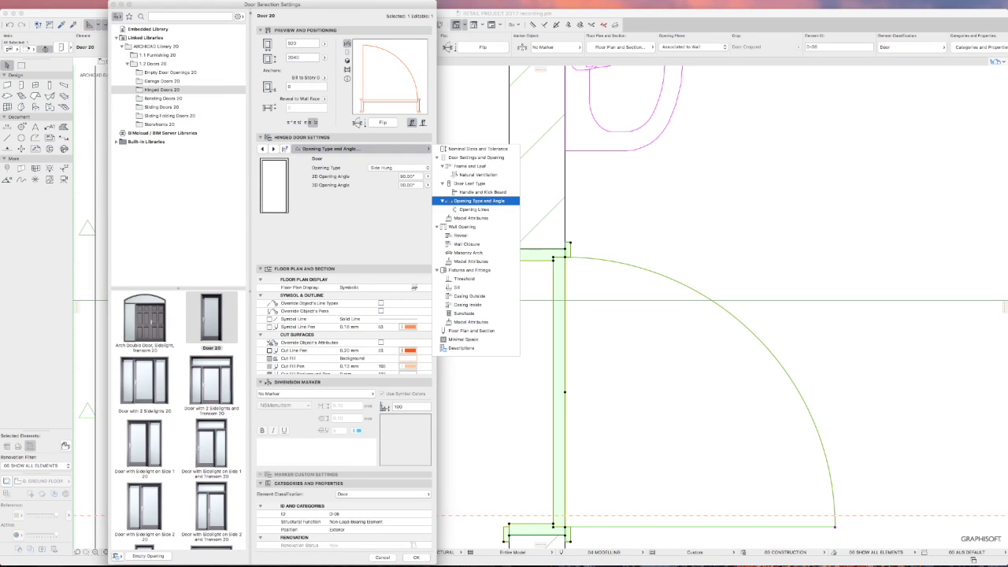
left_click(477, 149)
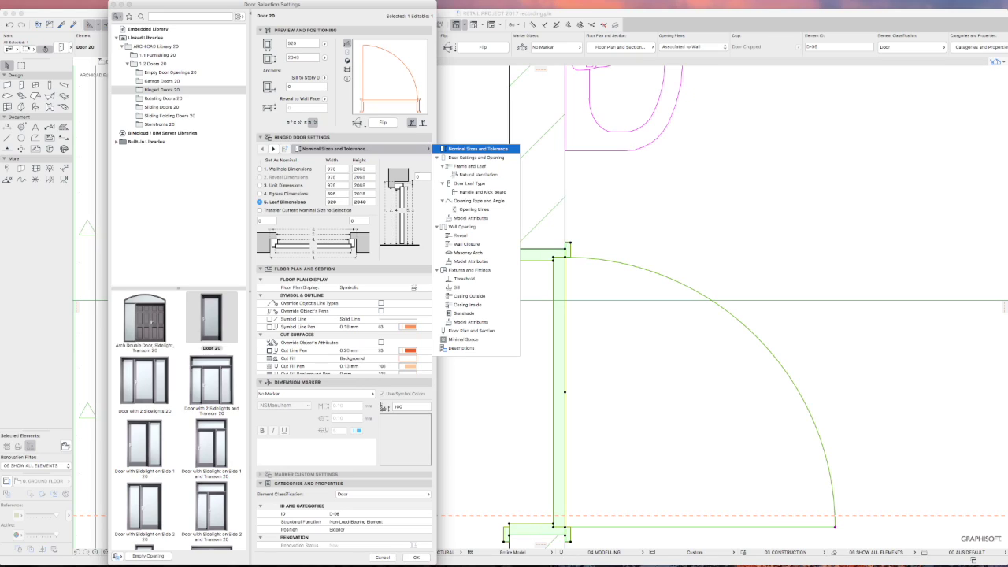
key("Escape")
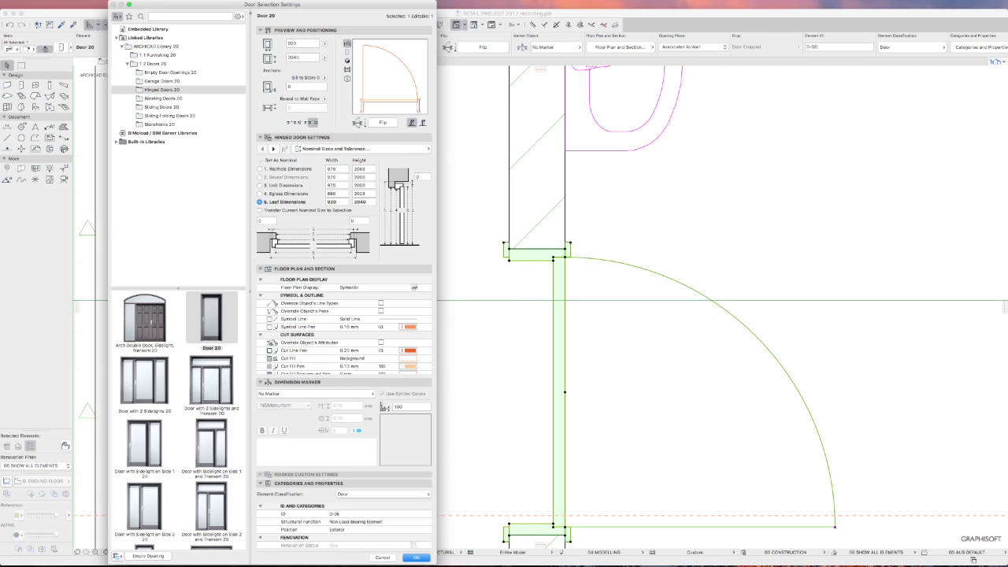
key("Return")
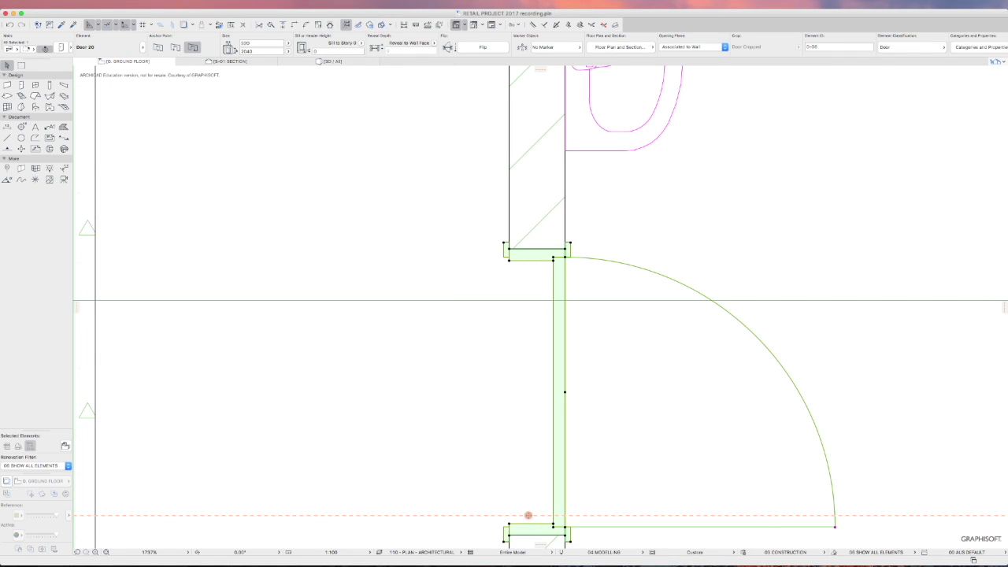
Switch the model view options to the 03 CONSTRUCTION combination.
key("Escape")
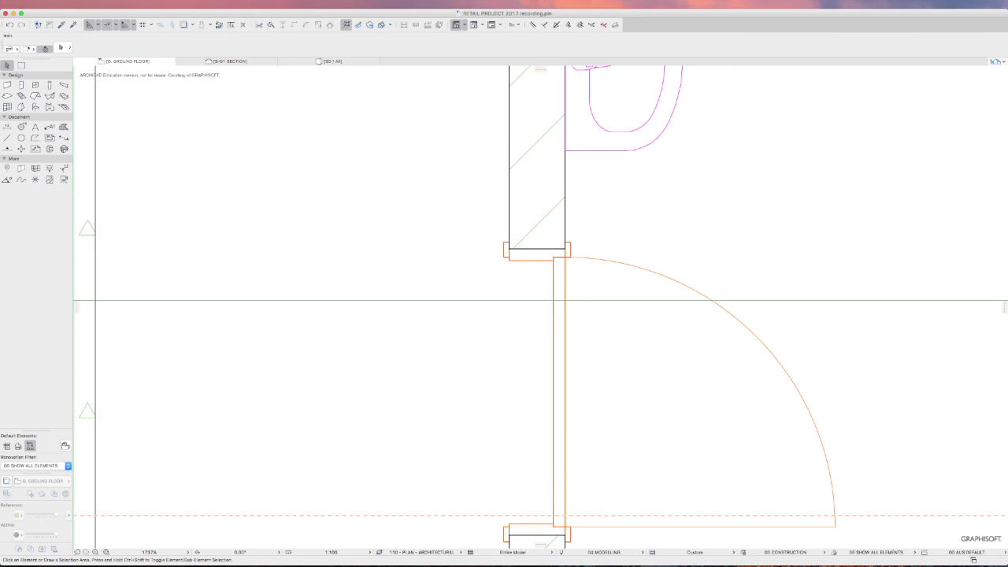
left_click(652, 552)
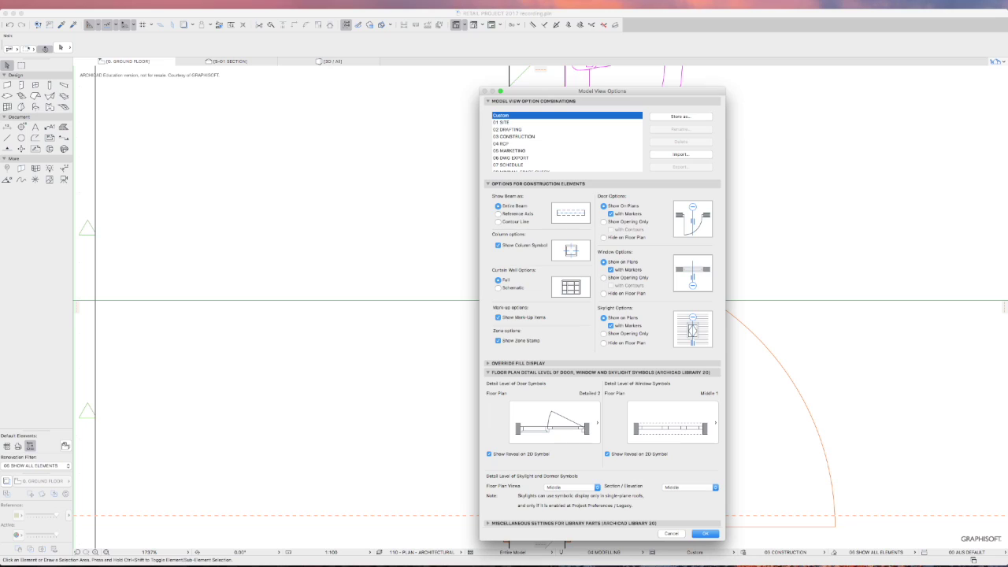
left_click(513, 136)
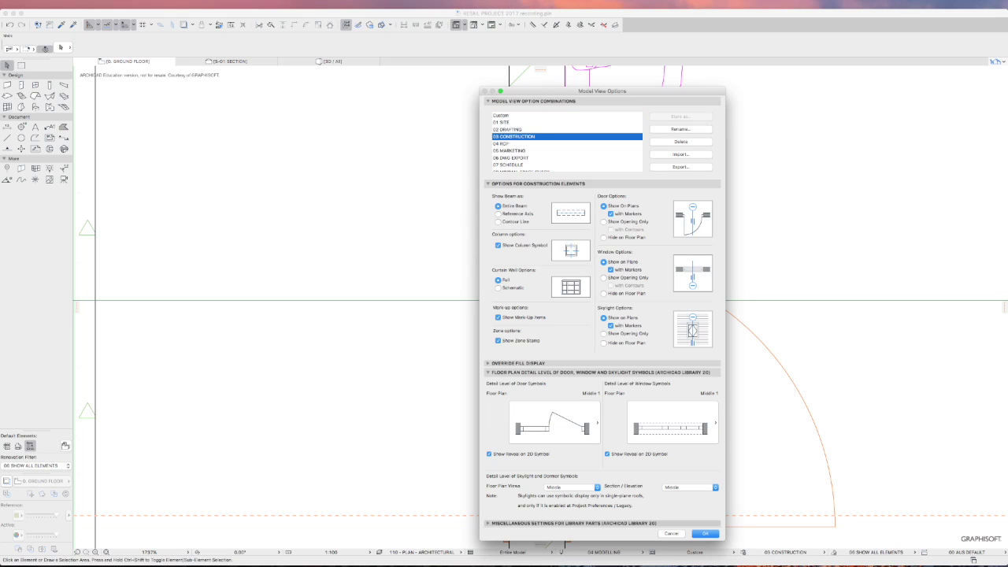
left_click(704, 532)
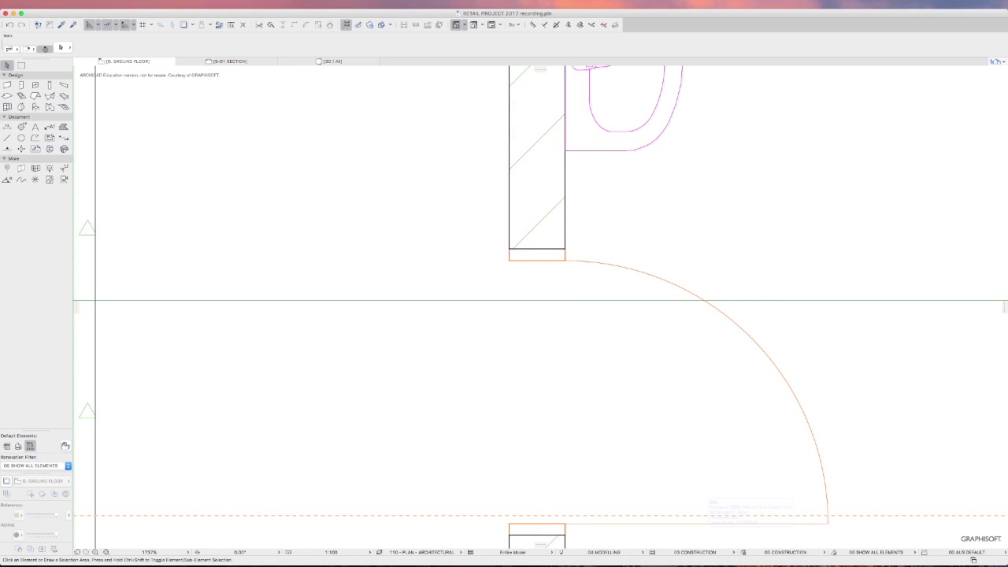
Remove all guide lines from the ground floor via View > Guide Line Options.
scroll(542, 104, "down", 5)
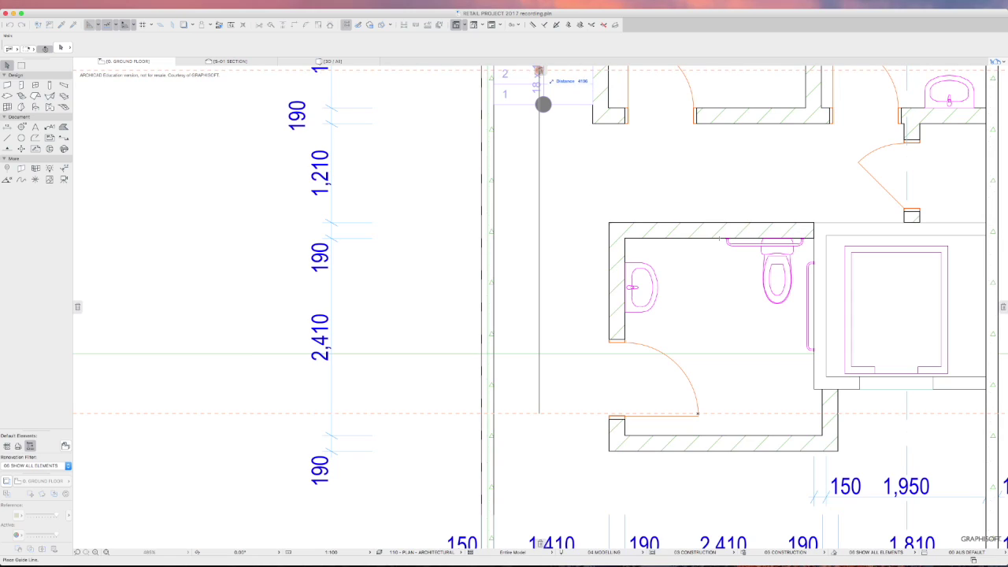
key("Escape")
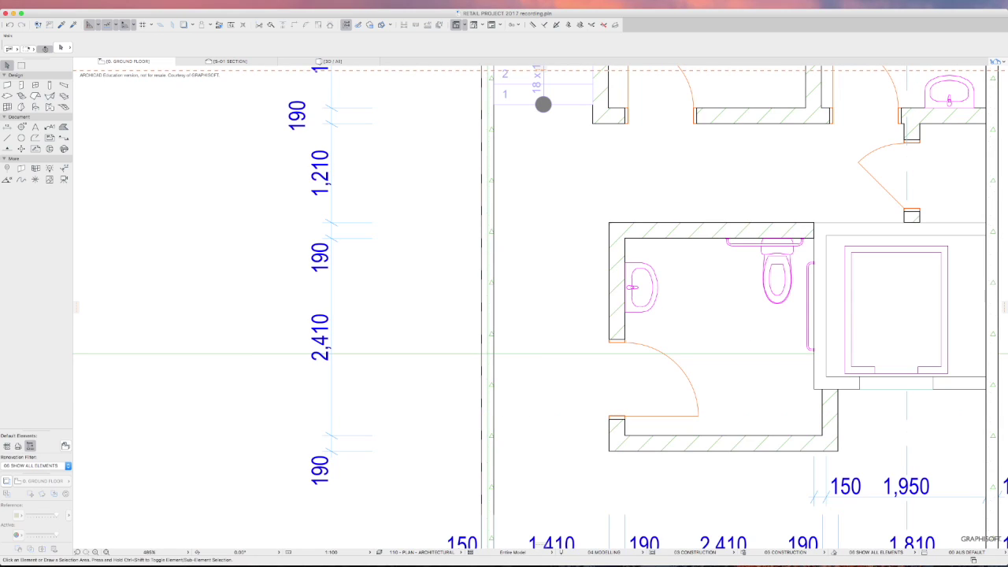
left_click(540, 70)
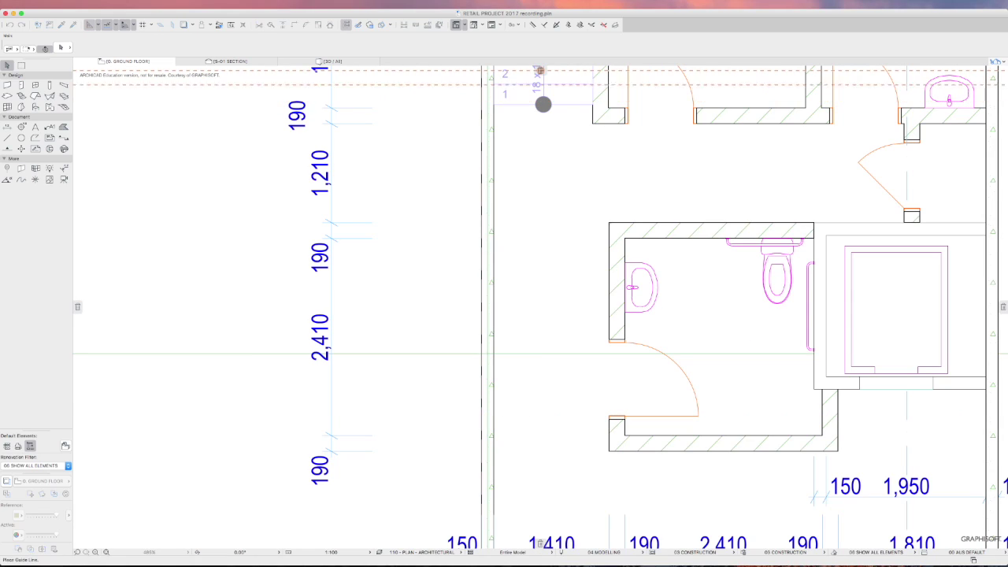
key("Escape")
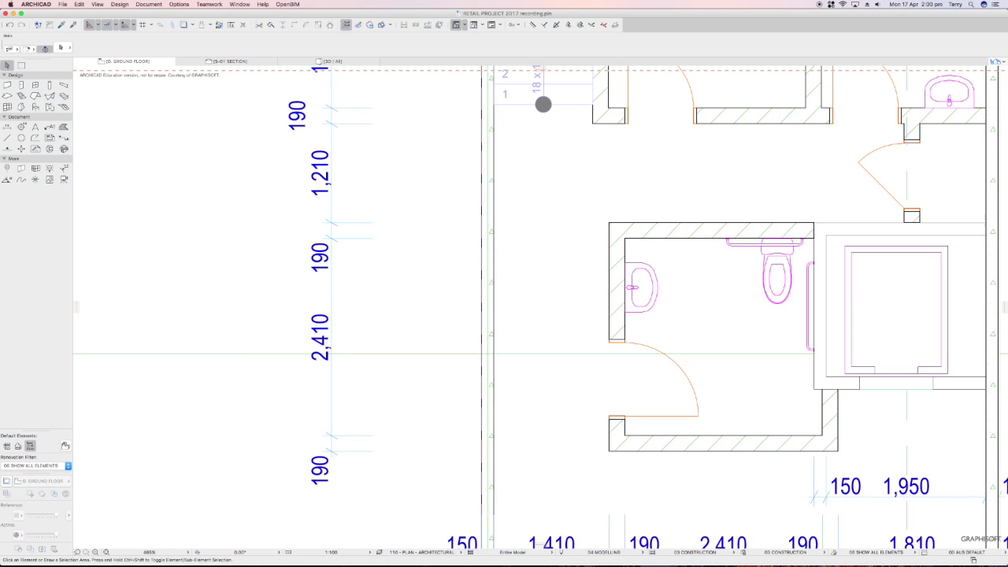
left_click(97, 4)
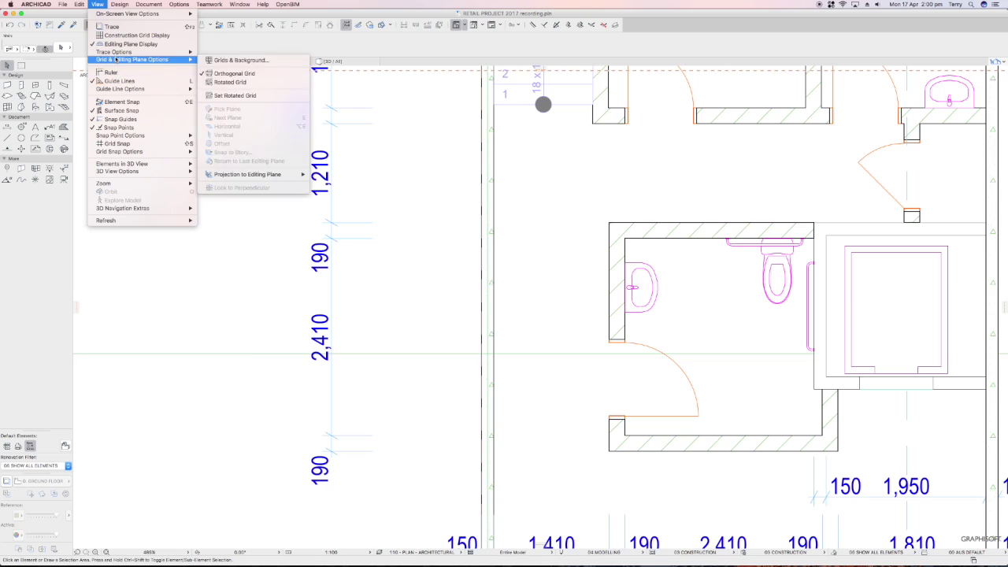
mouse_move(125, 91)
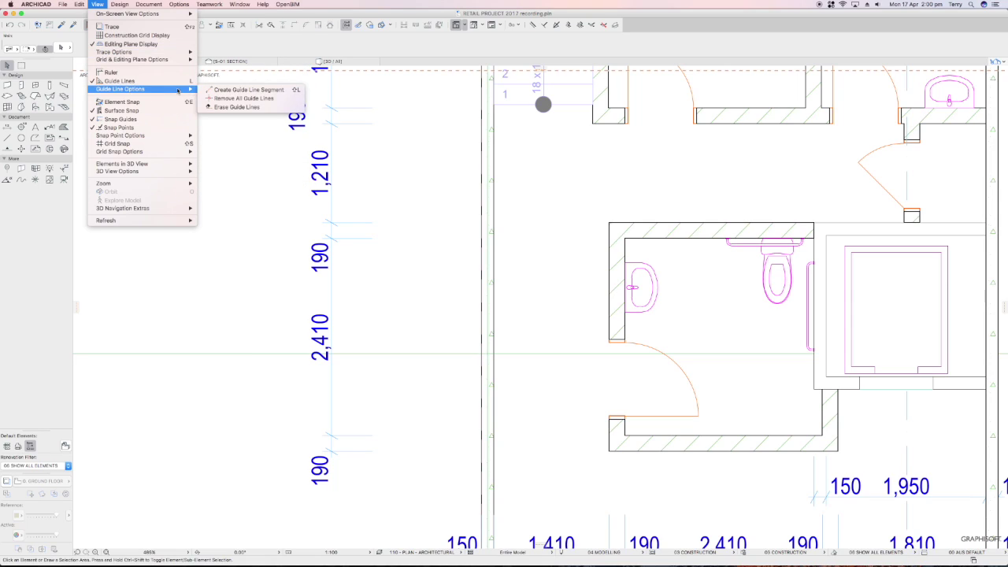
left_click(226, 101)
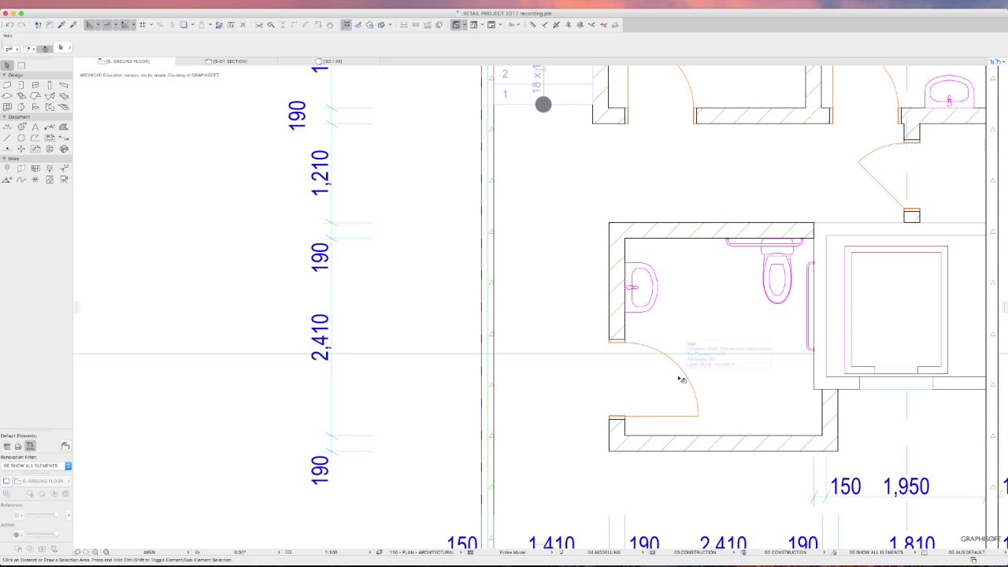
Set the upper toilet door's nominal size to its 820 × 2040 leaf dimensions.
scroll(679, 378, "up", 1)
scroll(681, 379, "down", 4)
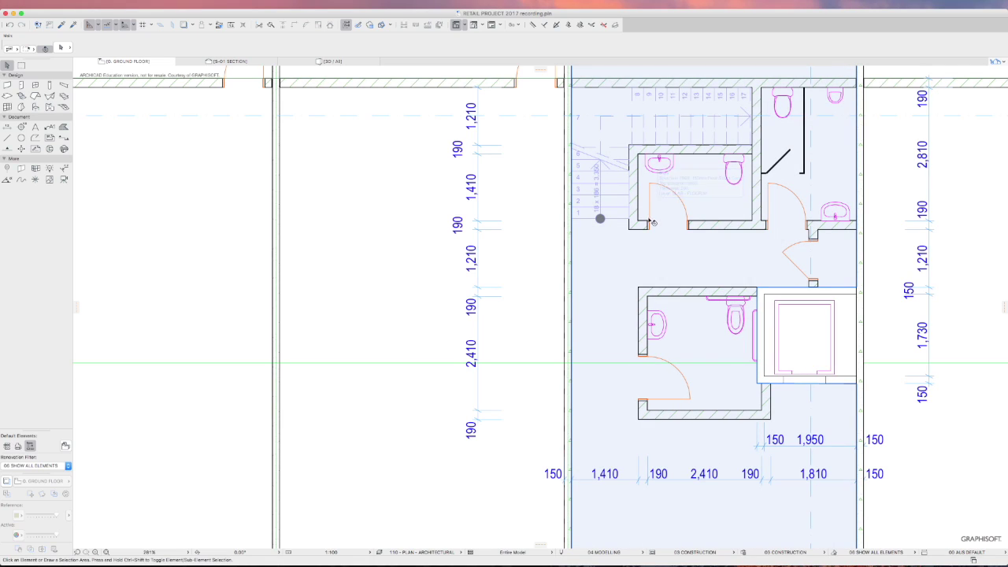
left_click(648, 224)
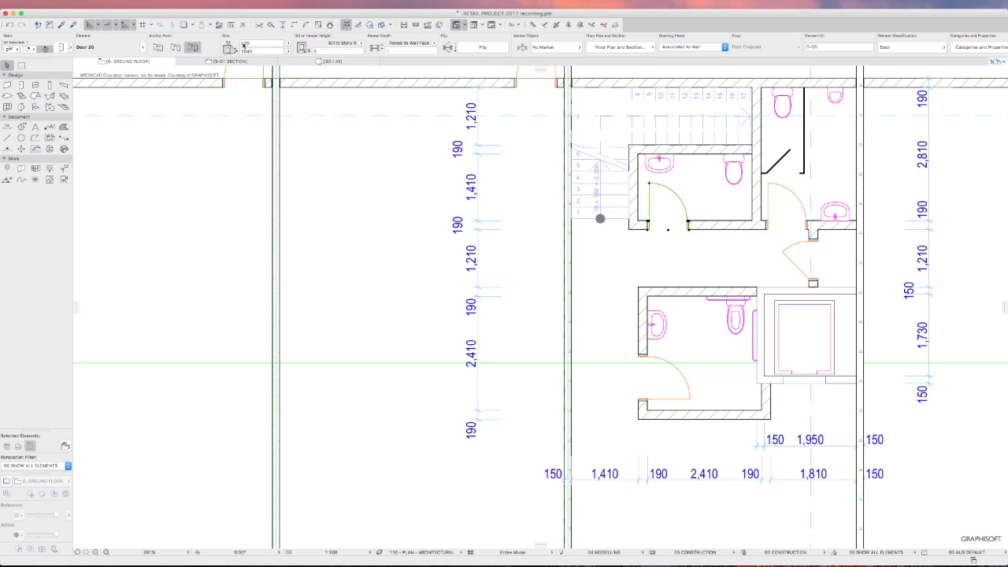
key("fn")
key("fn")
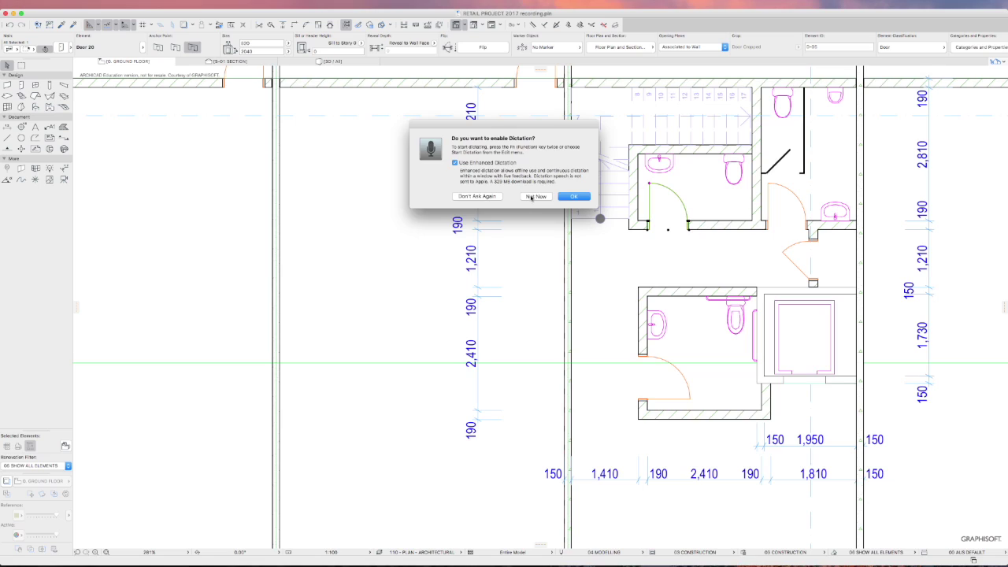
left_click(534, 196)
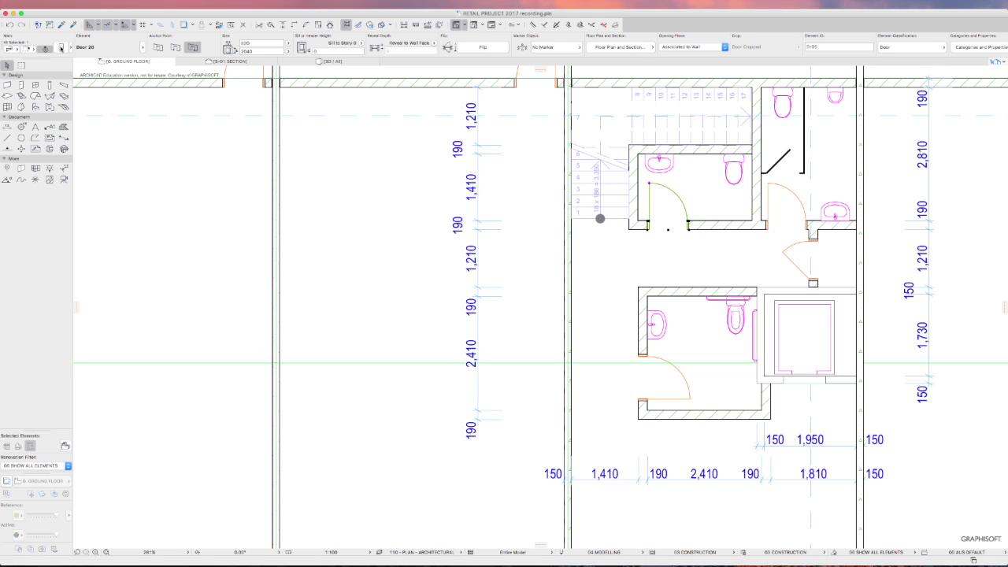
left_click(61, 48)
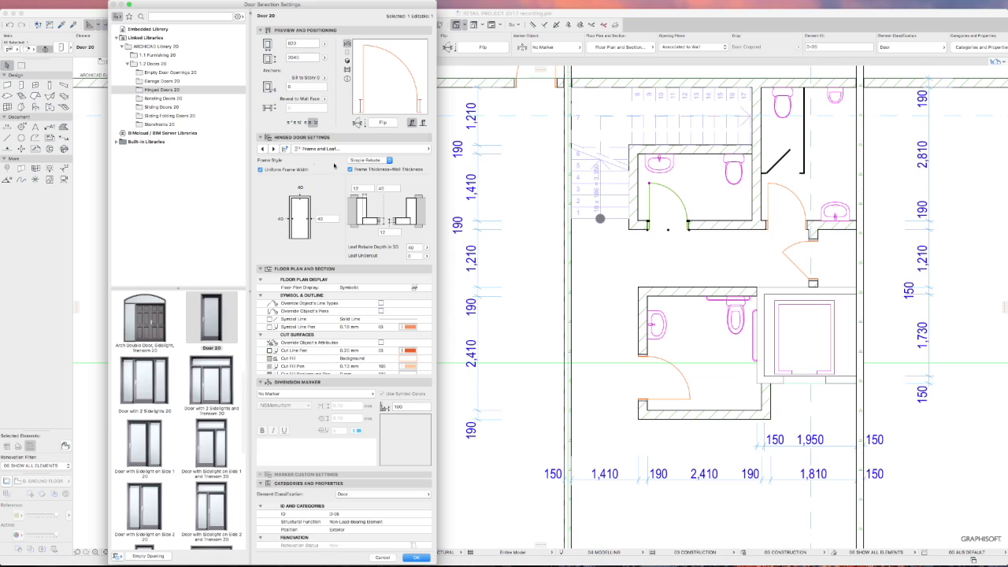
left_click(355, 149)
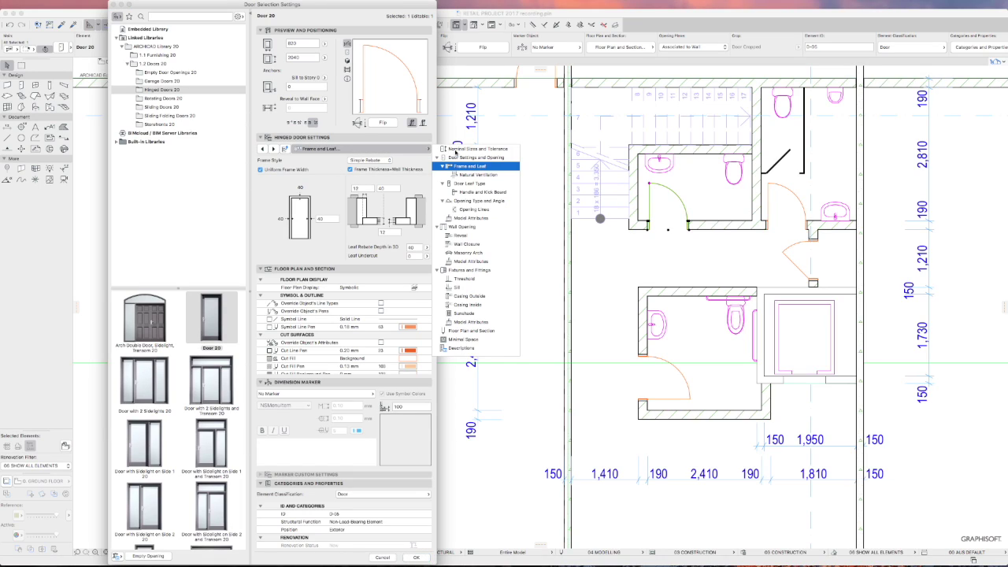
left_click(477, 149)
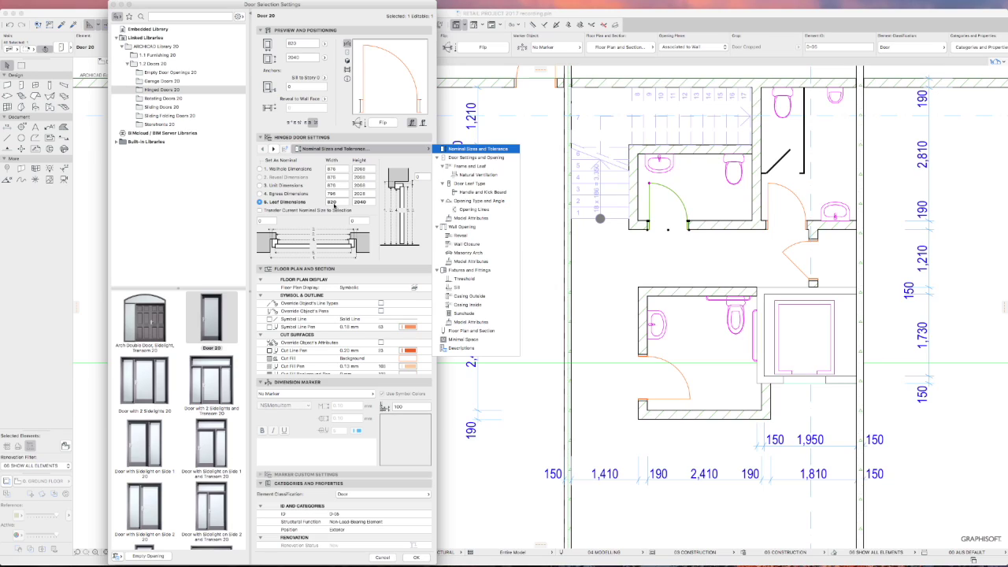
left_click(413, 557)
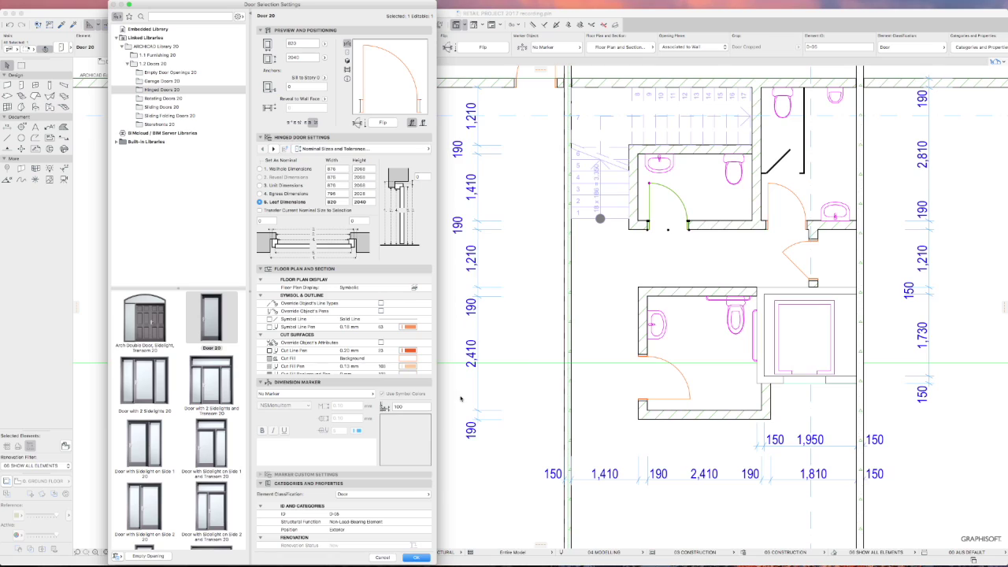
left_click(418, 557)
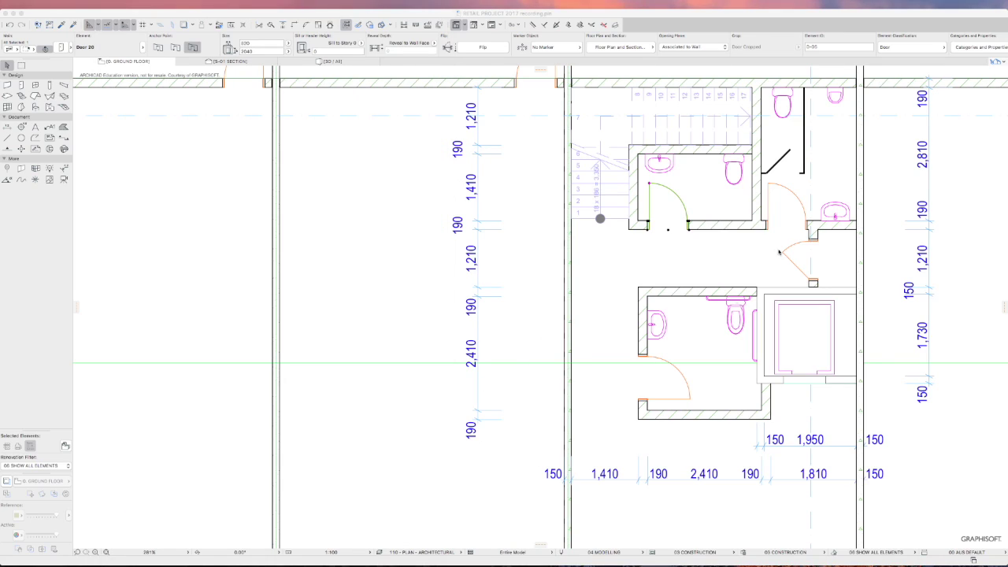
Deselect the door and zoom out to view the whole ground floor plan.
left_click(706, 238)
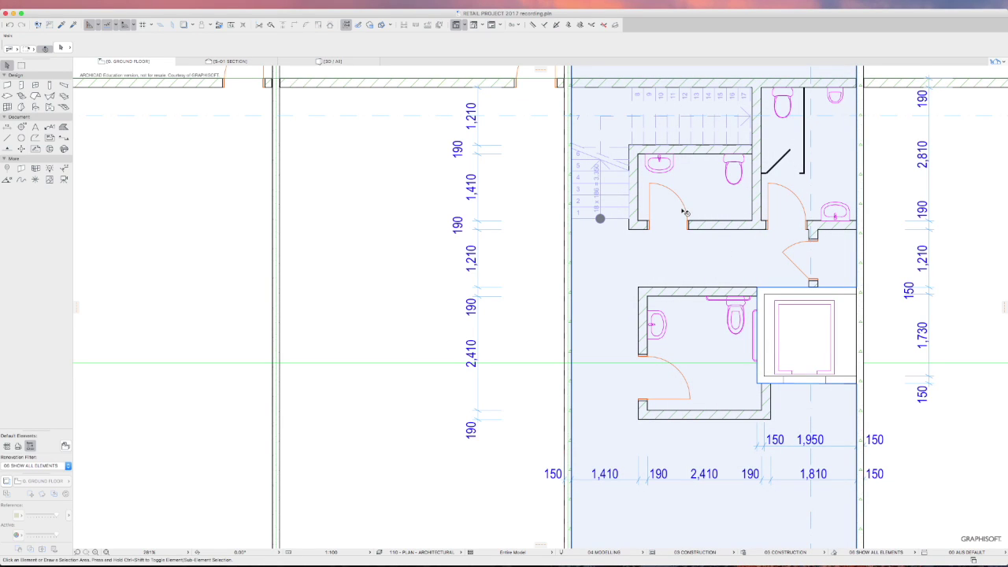
scroll(697, 216, "down", 5)
scroll(698, 217, "down", 6)
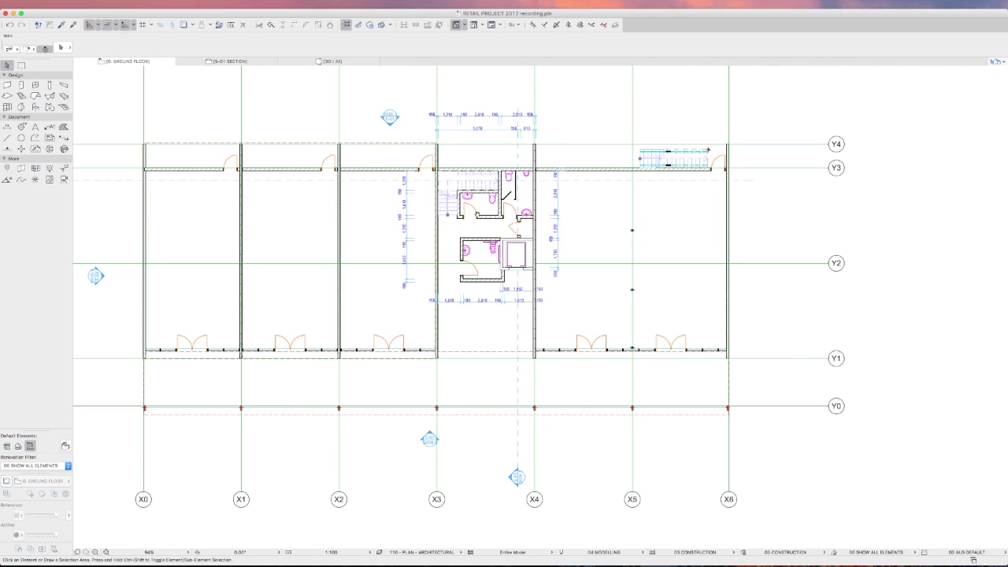
scroll(475, 214, "up", 1)
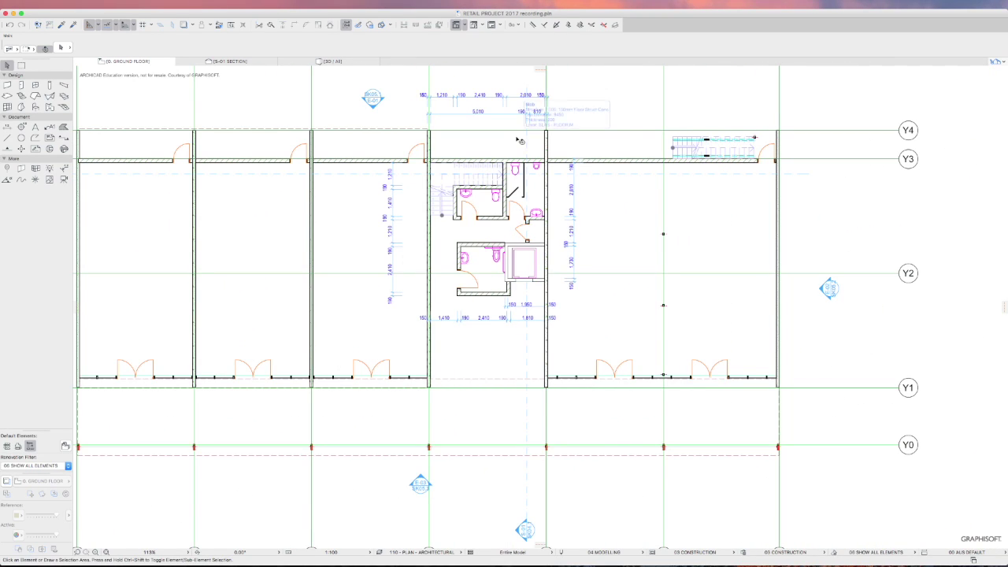
scroll(579, 119, "up", 2)
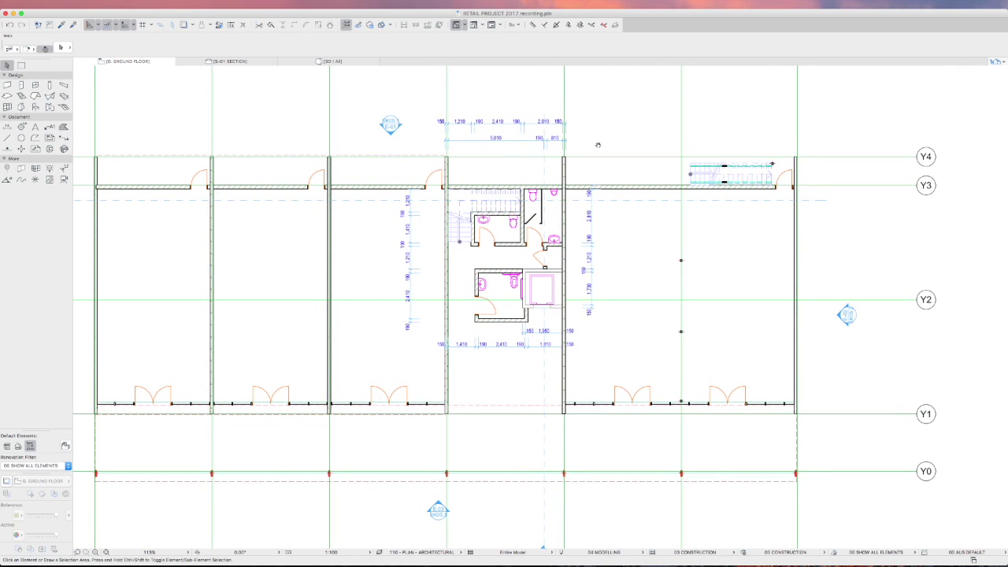